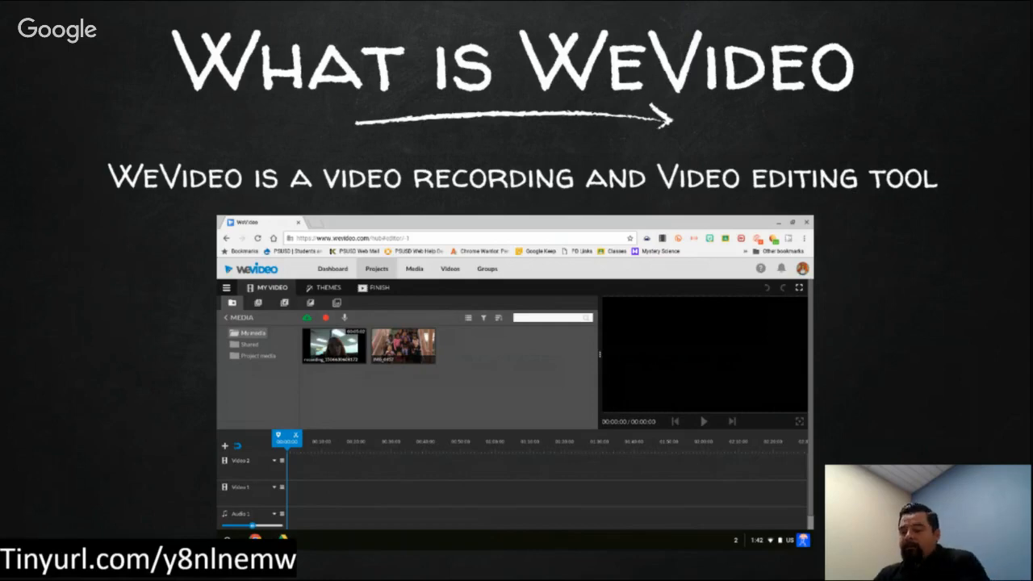
Step: Leave the slideshow, open wevideo.com in a new browser tab and sign in with the Google account
key(Escape)
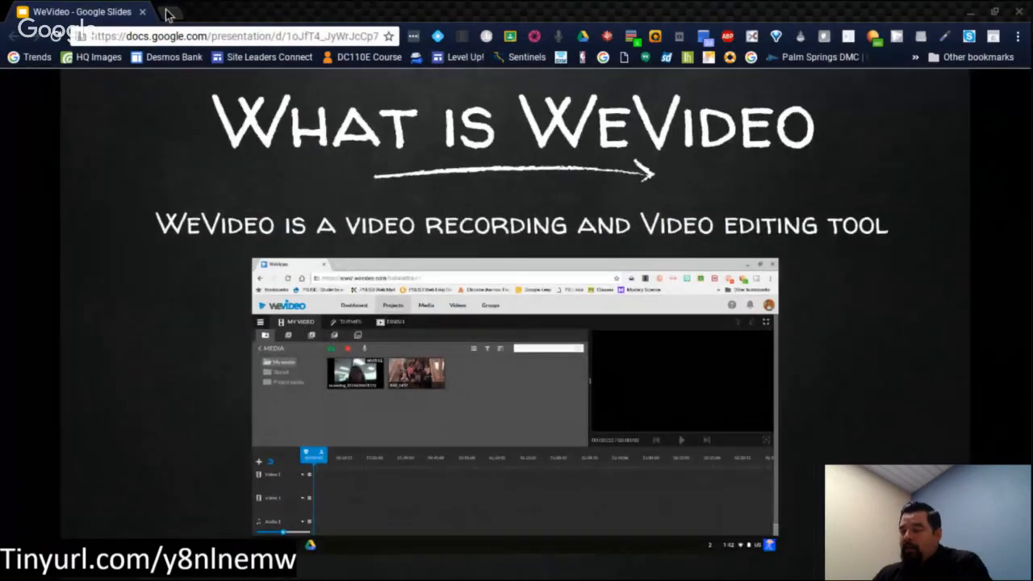
click(167, 13)
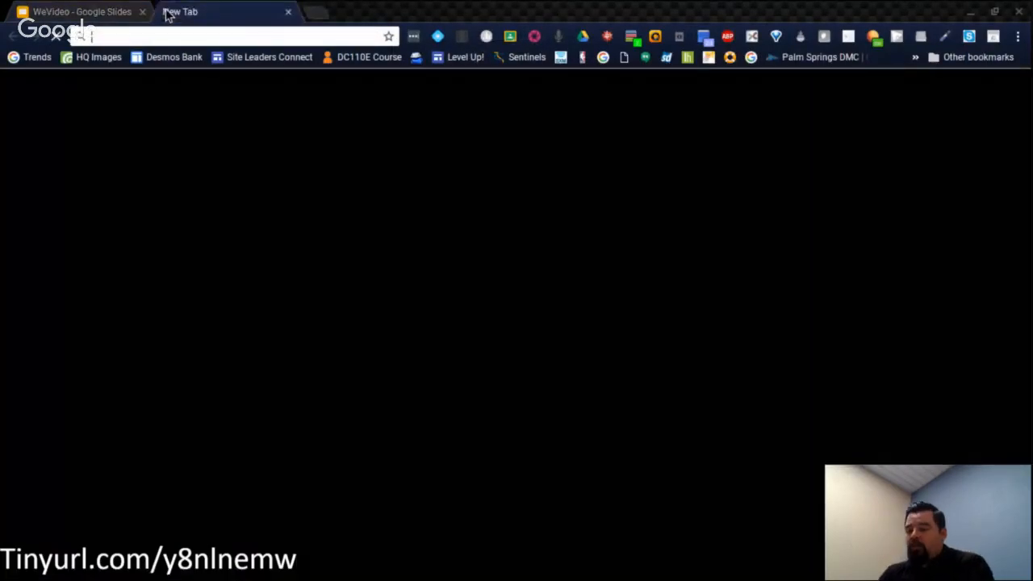
text(wevid)
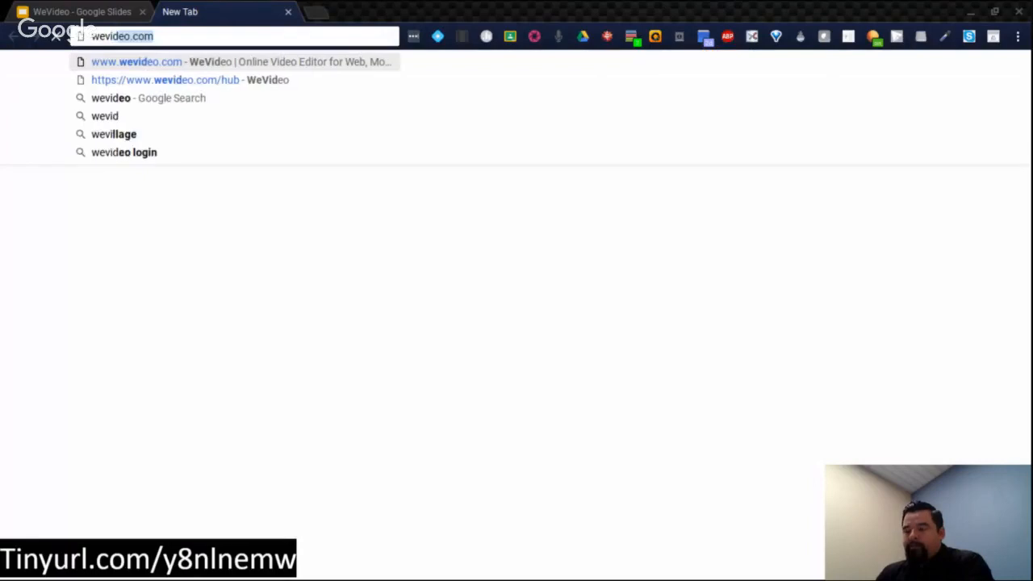
text(eo)
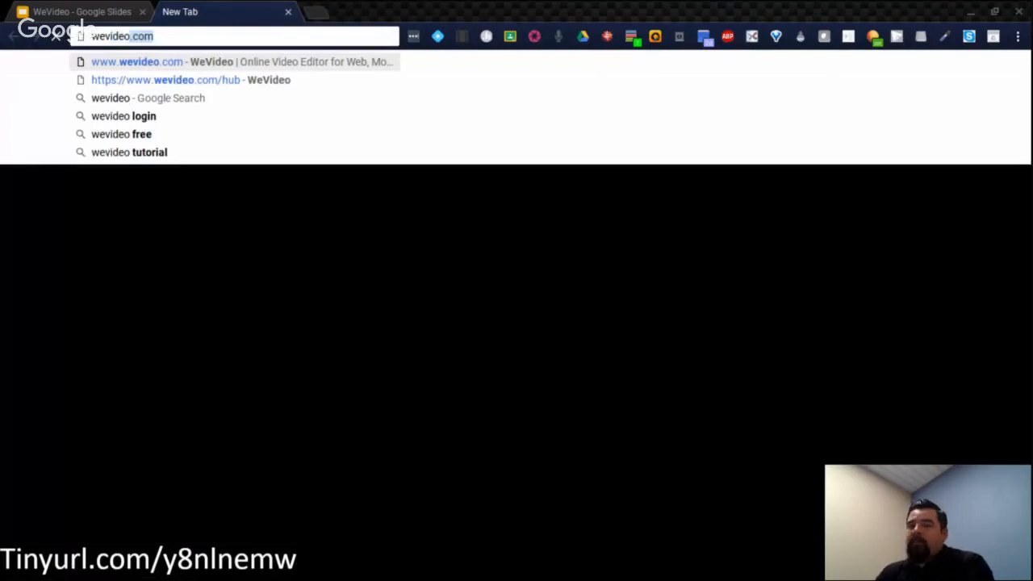
key(Return)
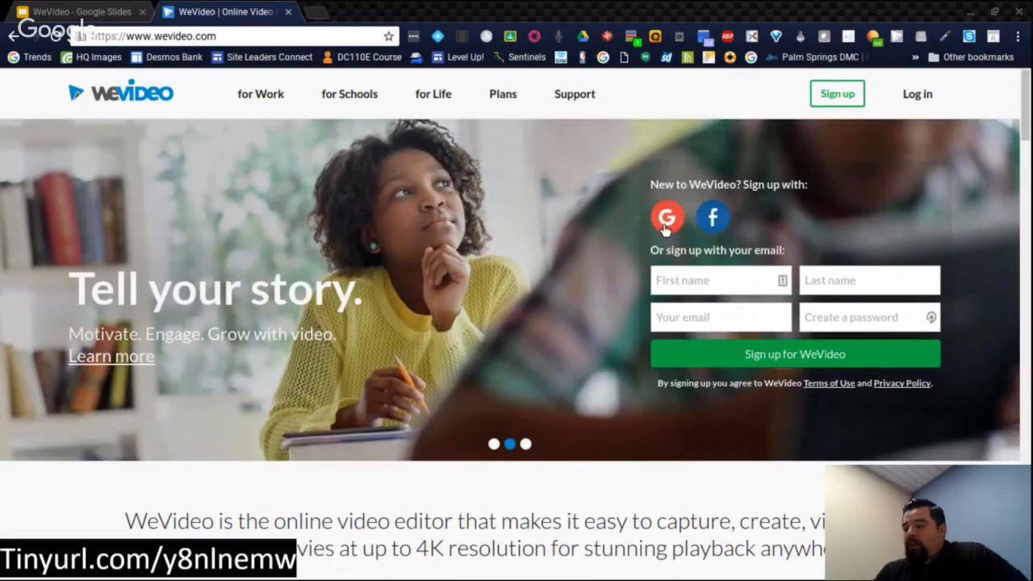
click(667, 228)
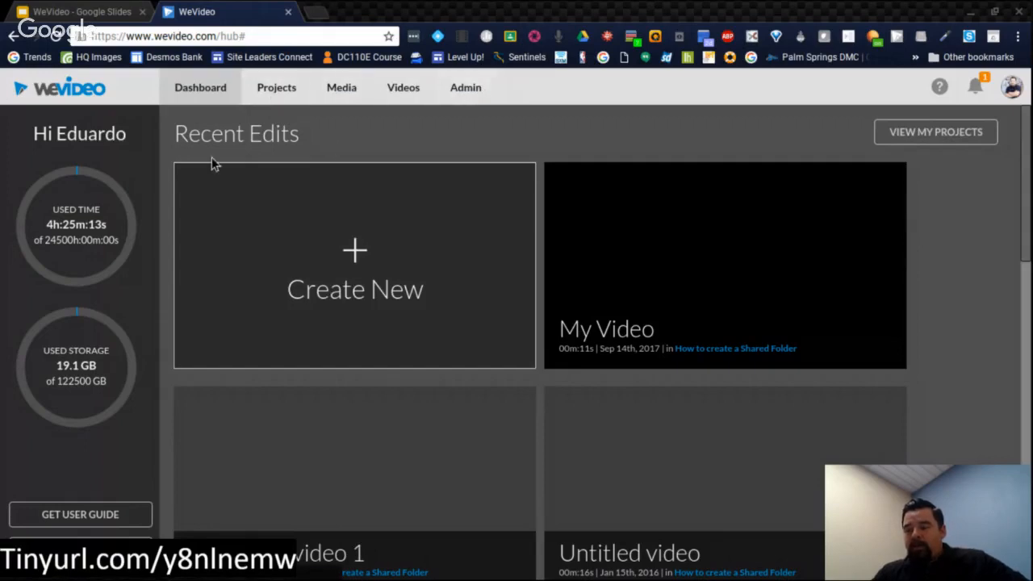
Step: Look through the projects shared with you, your media and your finished videos, and return to the dashboard
click(271, 92)
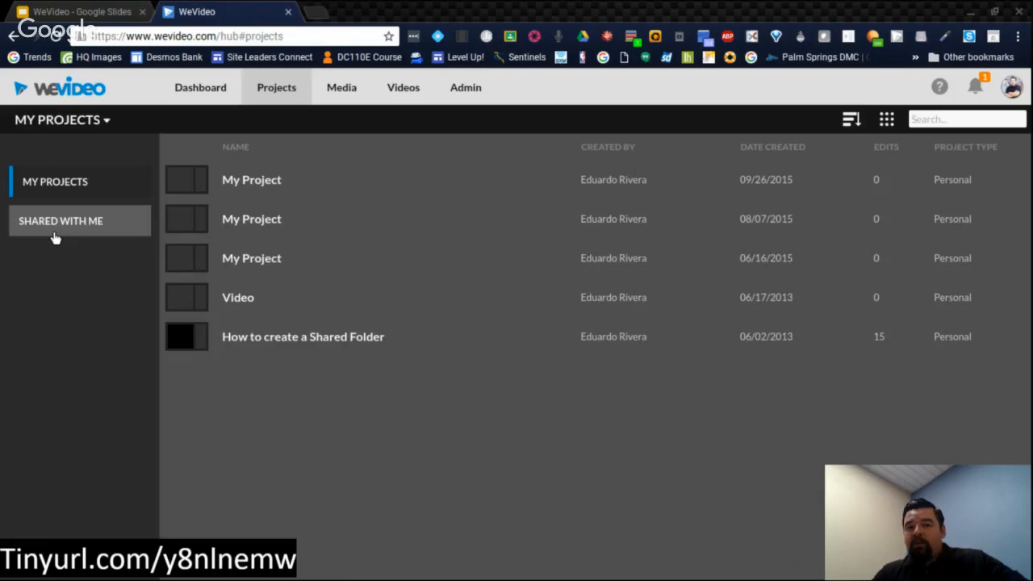
click(55, 236)
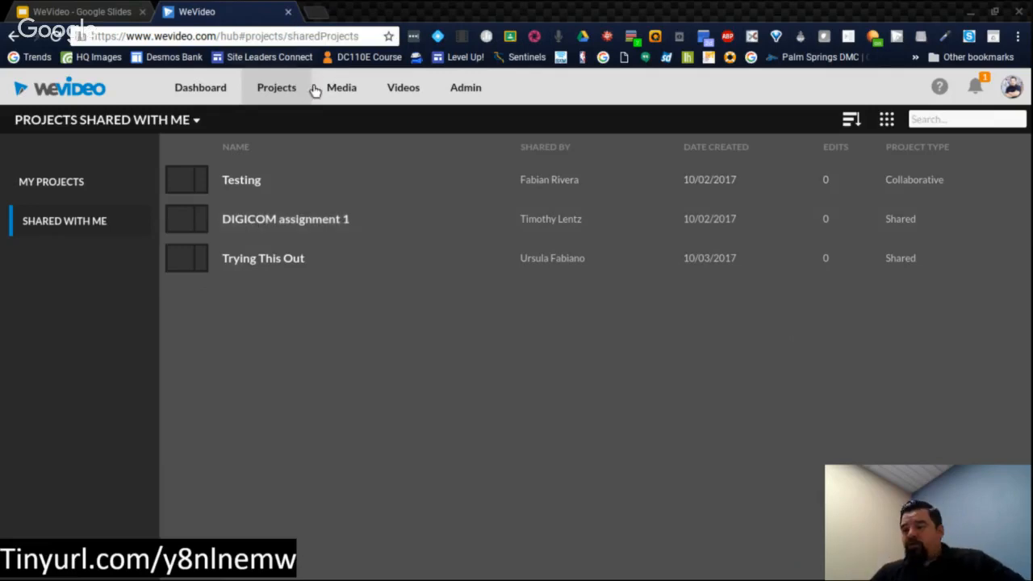
click(331, 90)
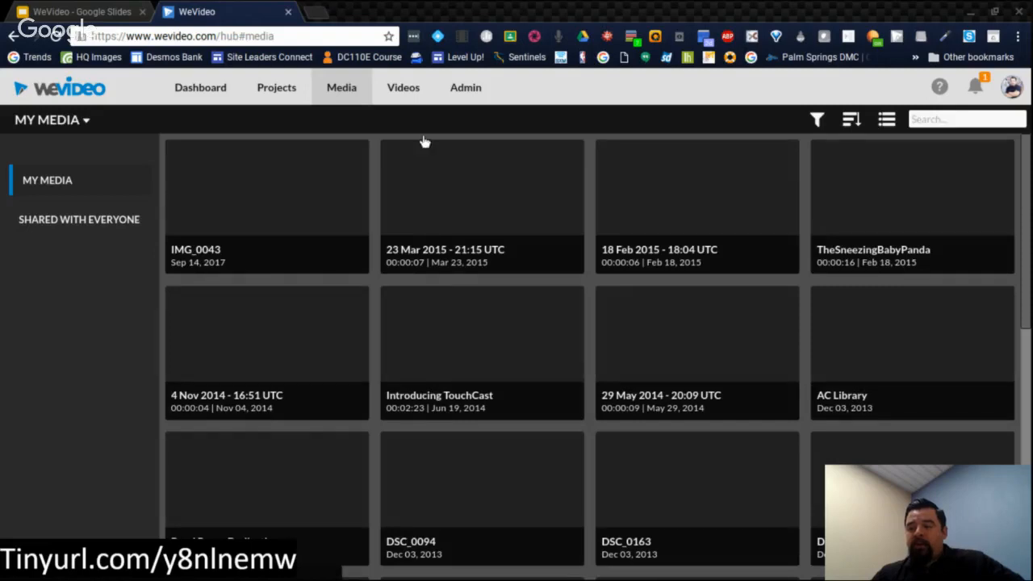
click(400, 89)
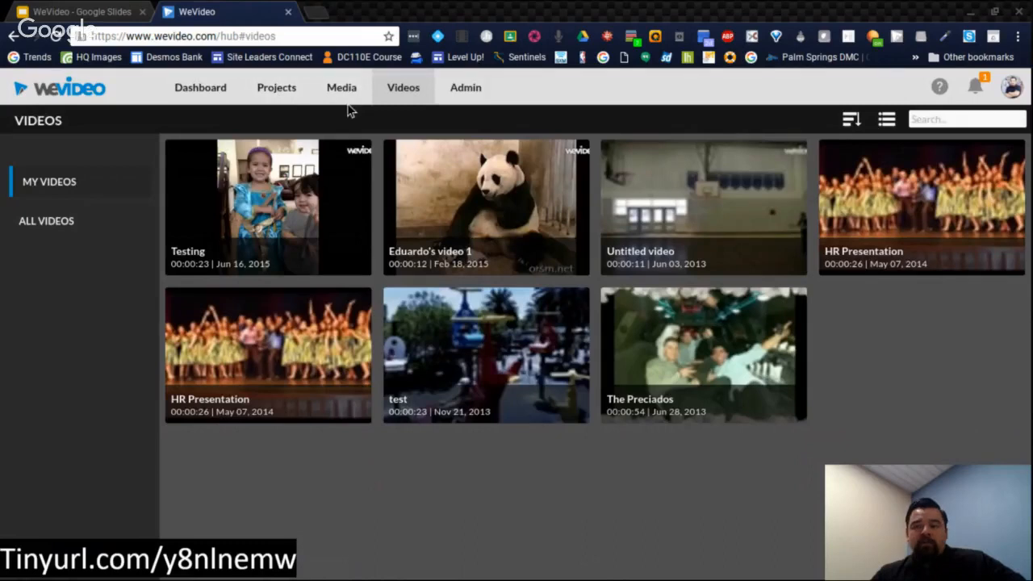
click(202, 87)
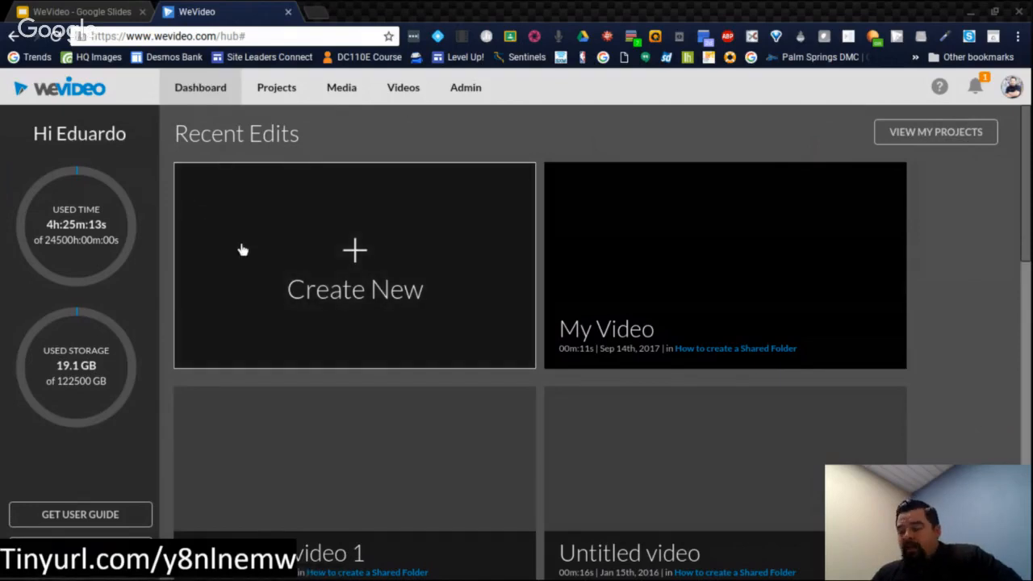
Step: Create a new video edit inside the existing project named Video and start editing it
click(243, 251)
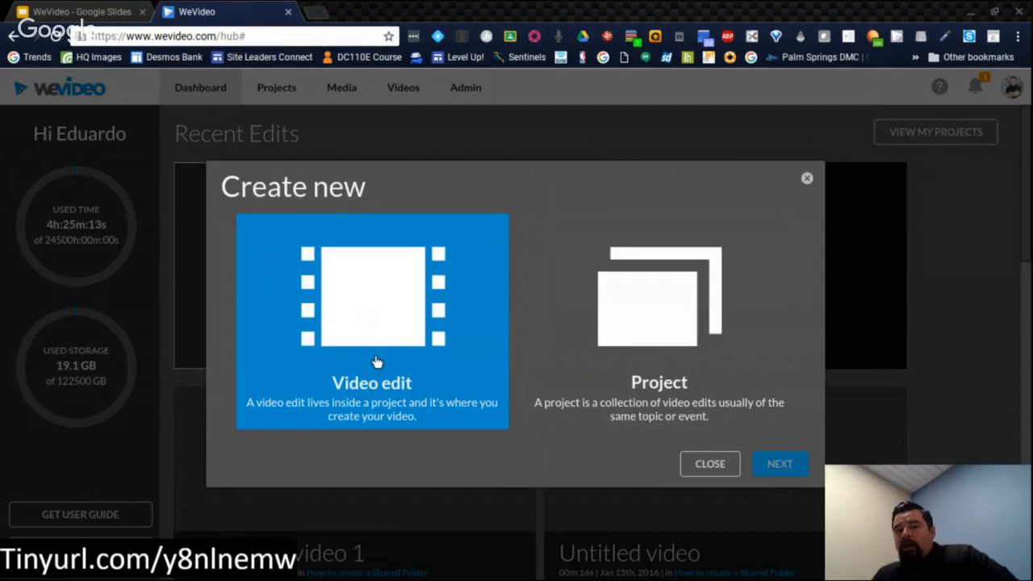
click(680, 322)
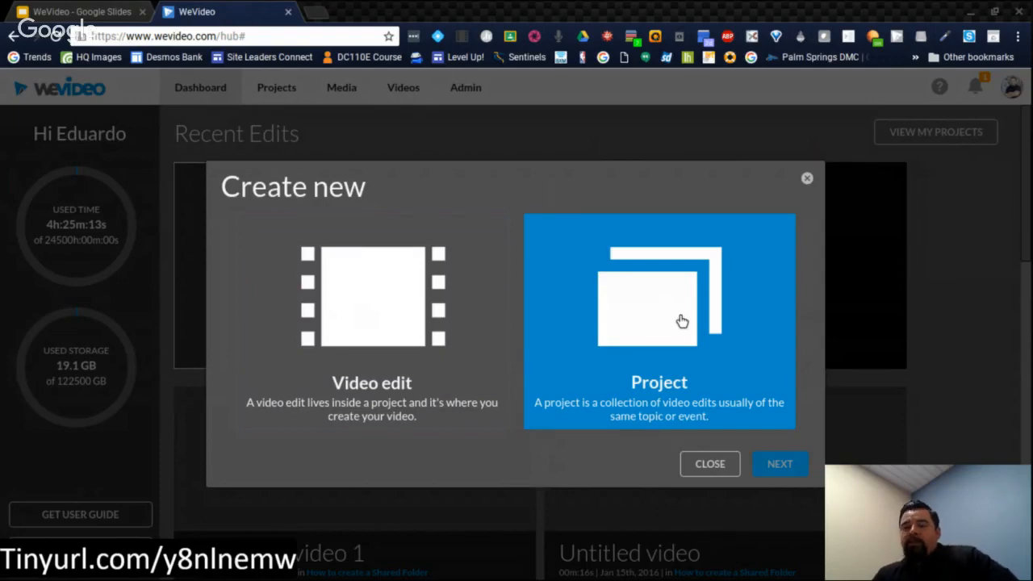
click(491, 373)
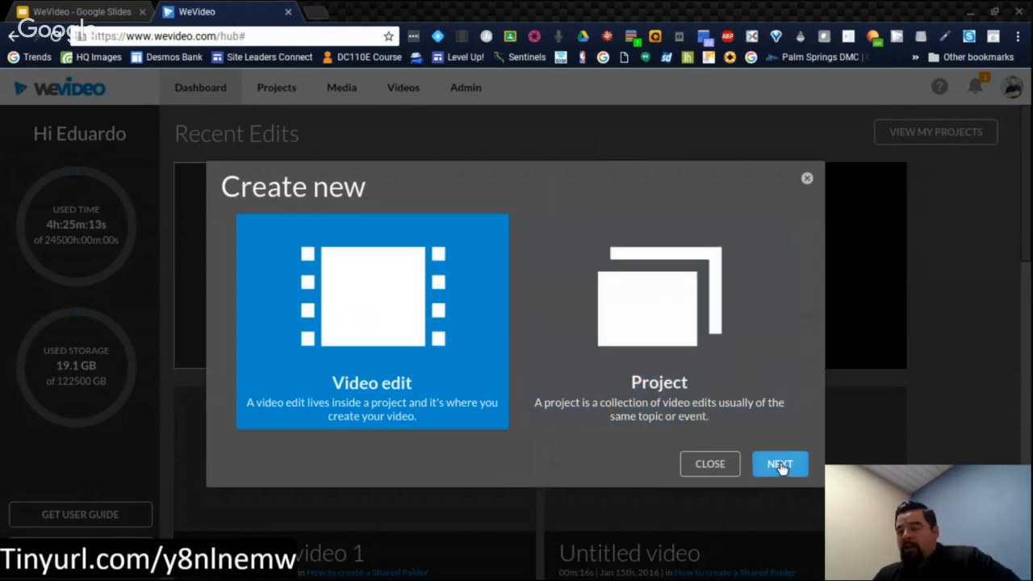
click(780, 465)
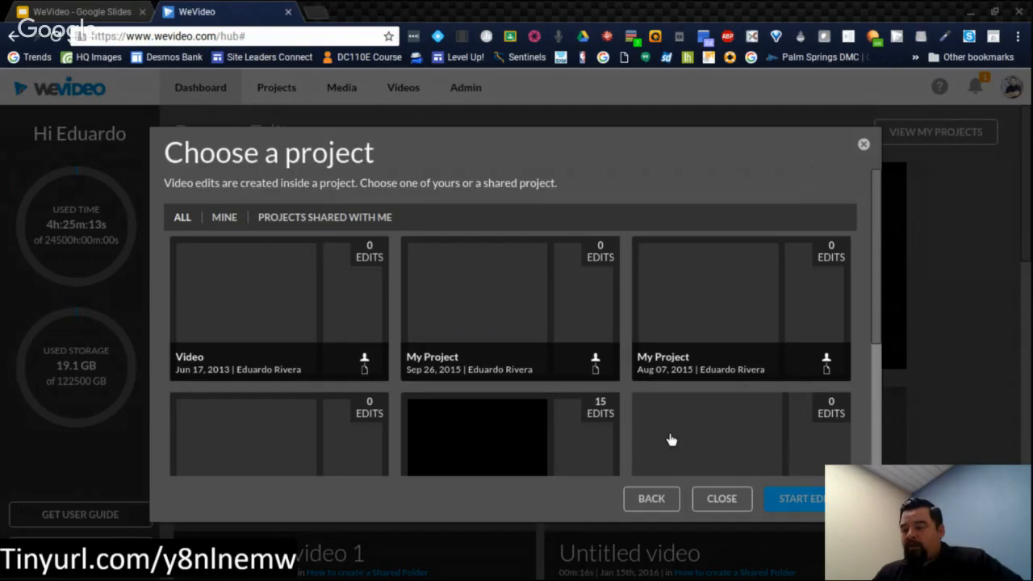
scroll(454, 367, down, 3)
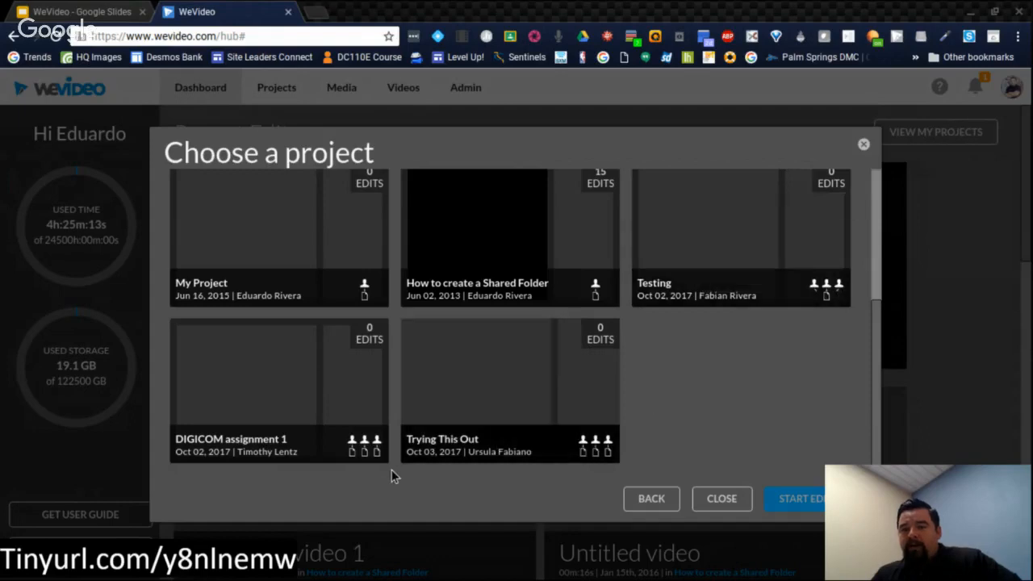
scroll(540, 353, up, 3)
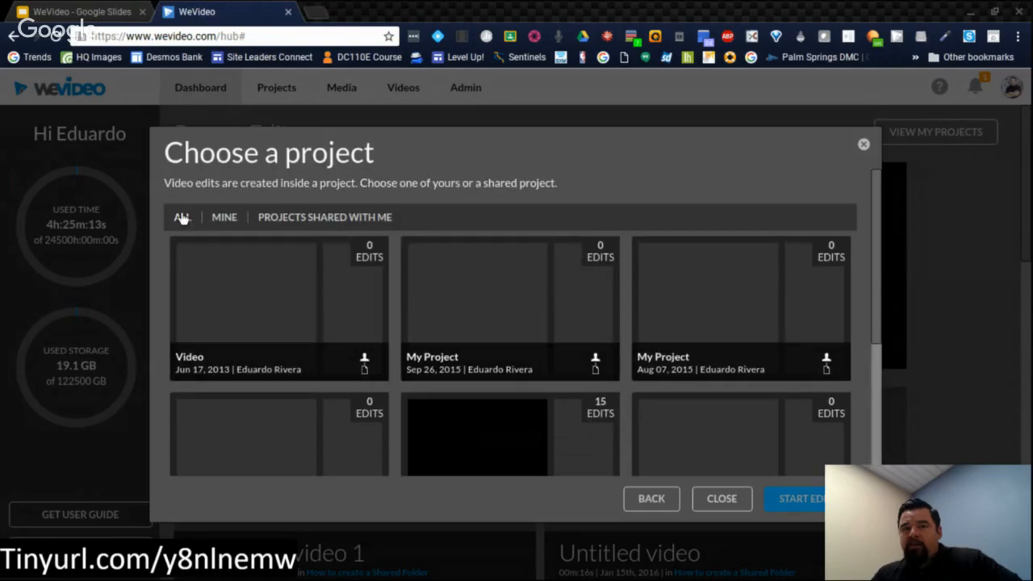
click(245, 328)
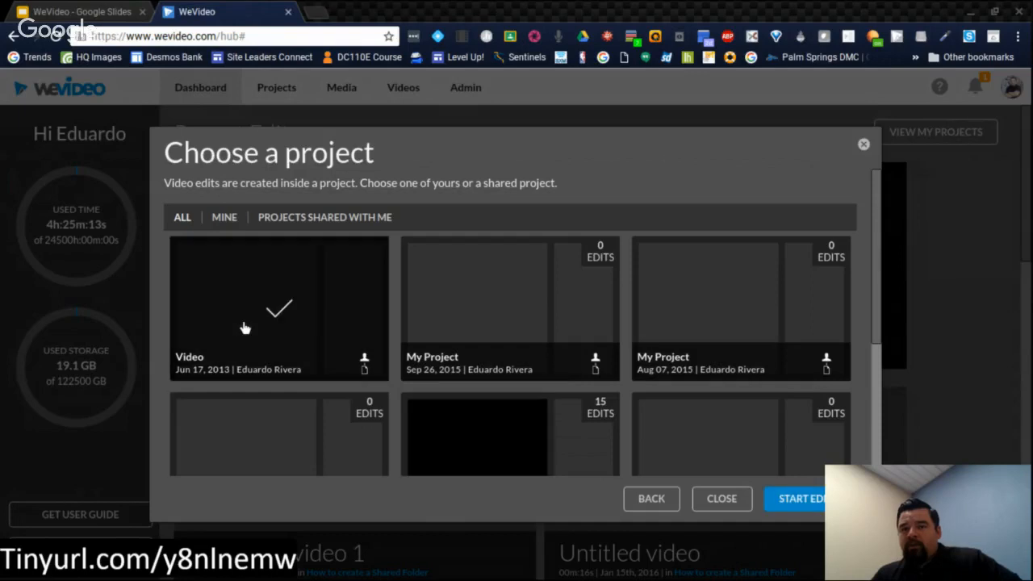
click(782, 502)
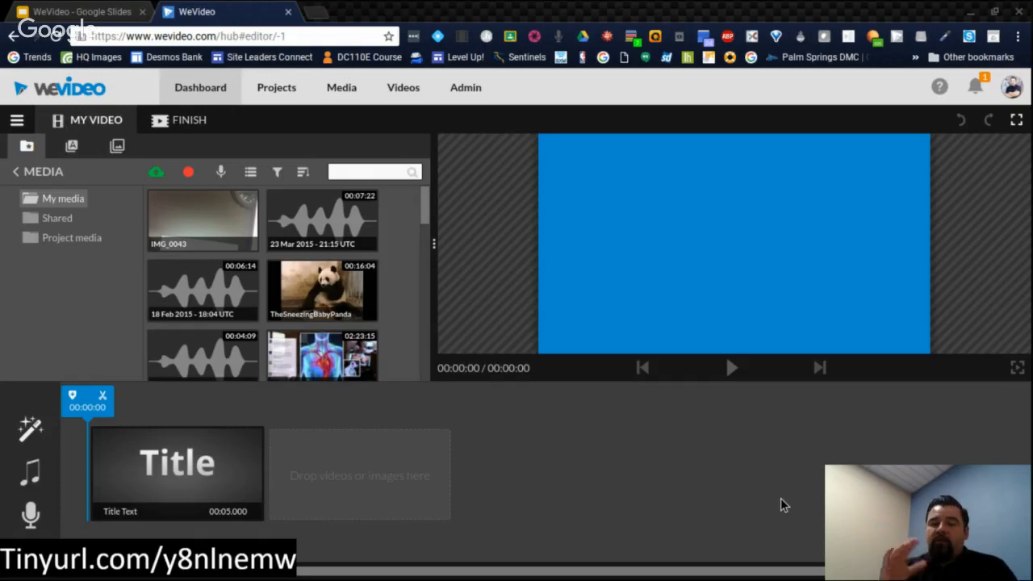
click(119, 458)
click(346, 455)
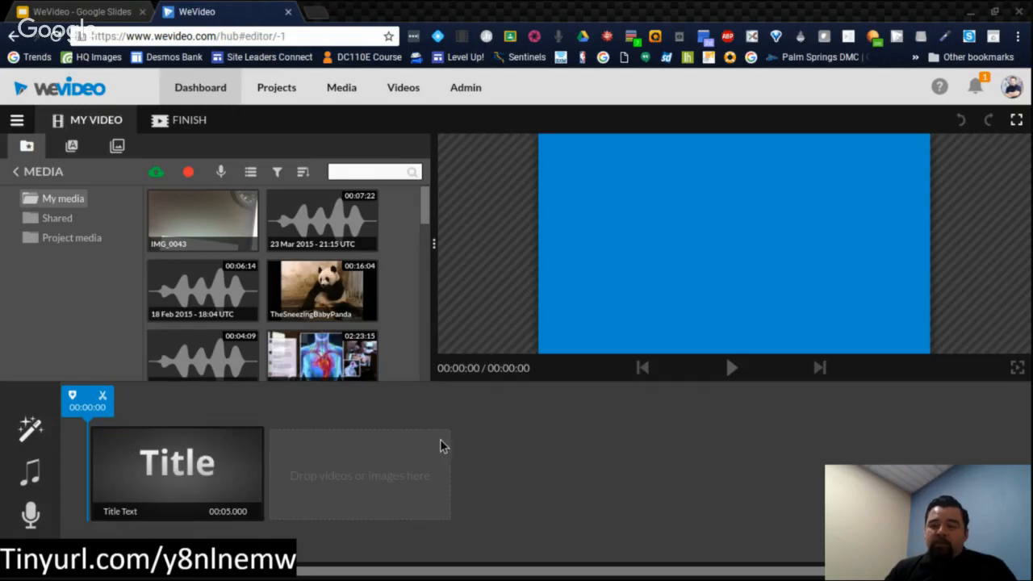
click(228, 514)
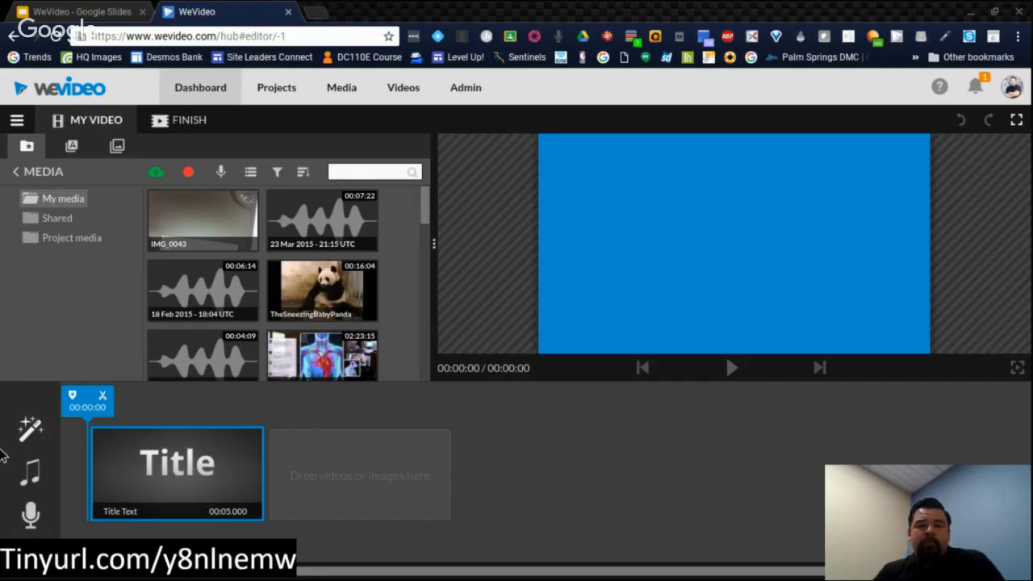
Step: Apply the Punk Rock theme to the video and play back the title clip to preview it
mouse_move(33, 437)
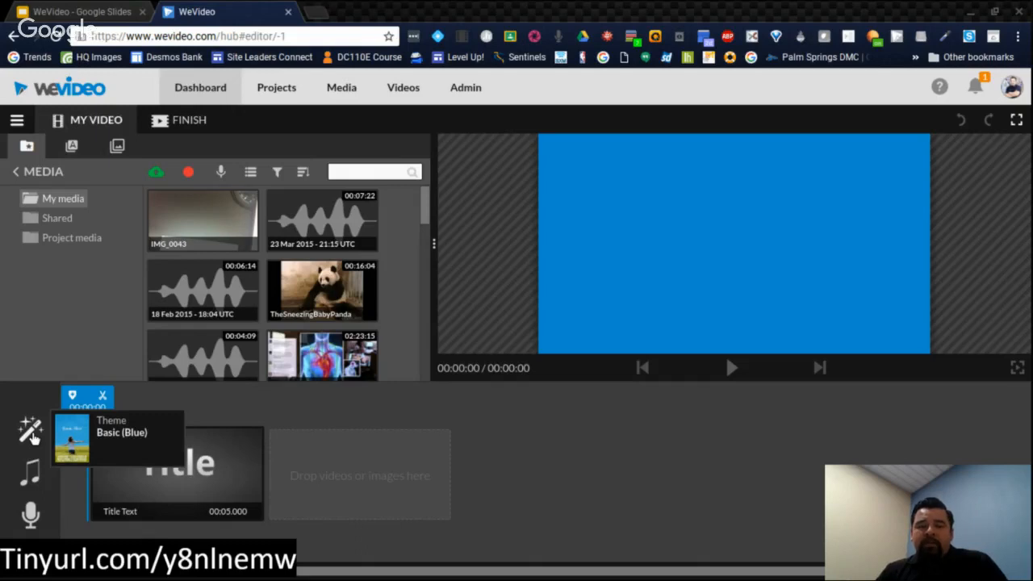
click(32, 433)
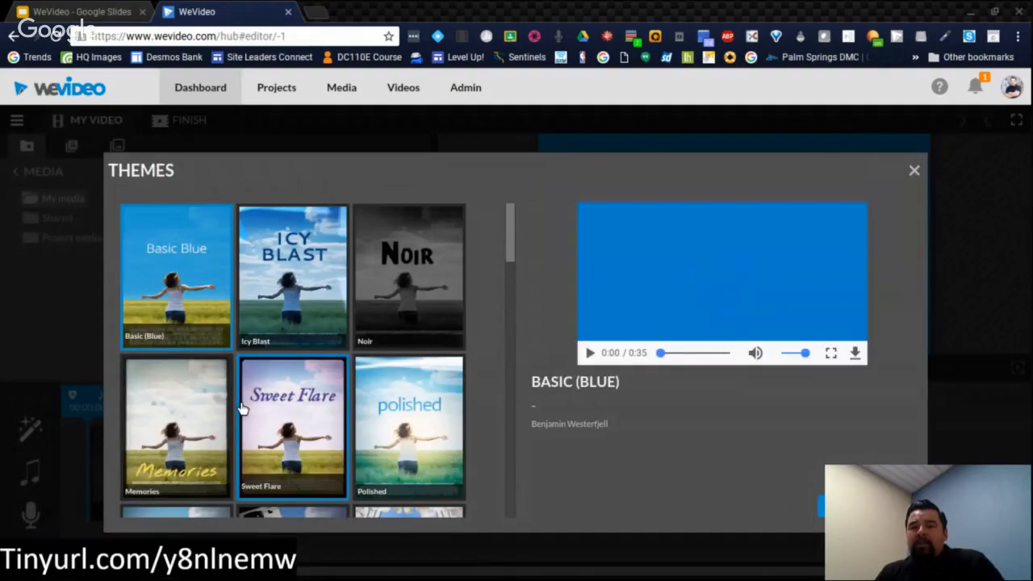
scroll(242, 409, down, 5)
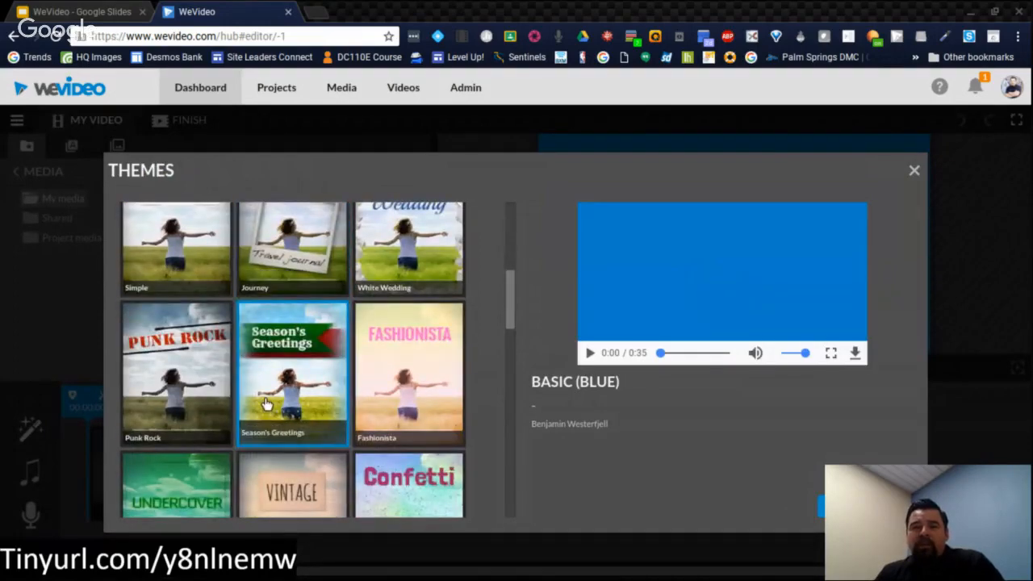
click(221, 403)
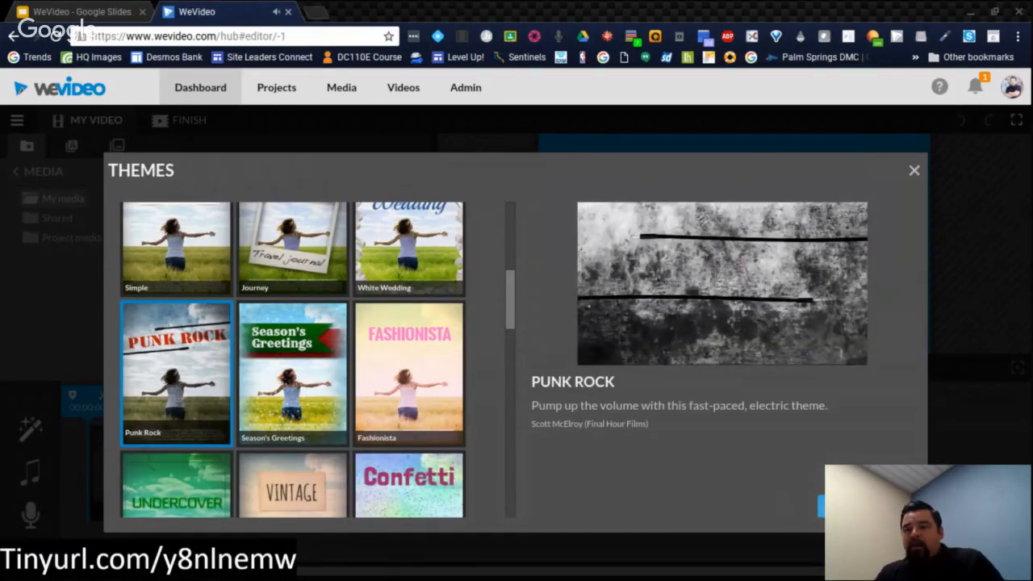
click(866, 506)
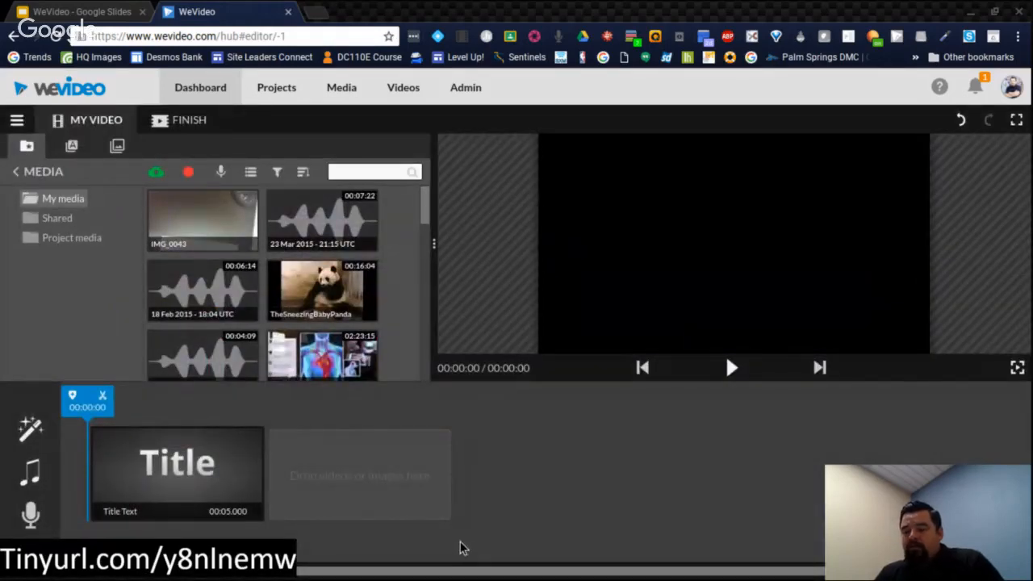
click(138, 480)
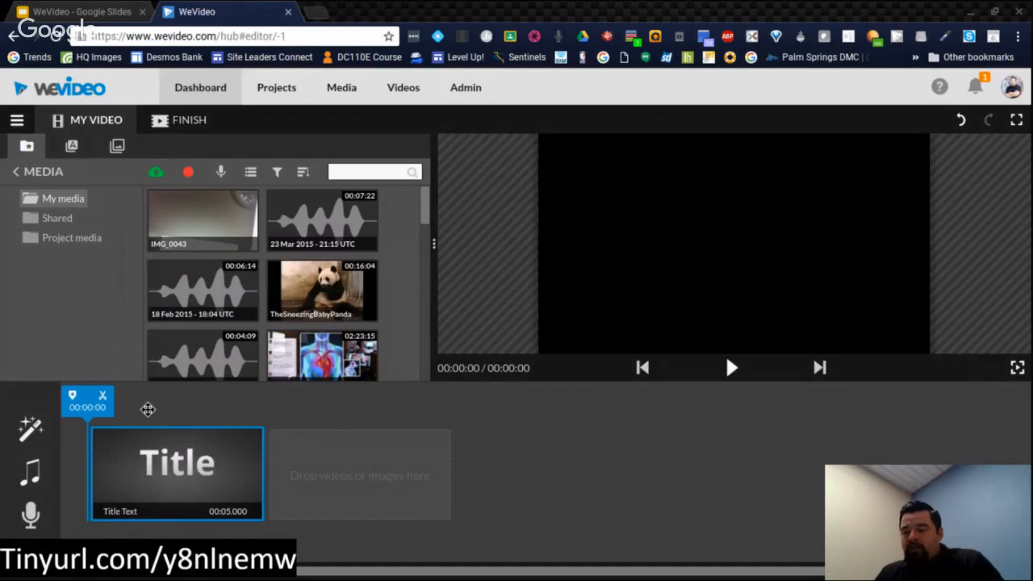
key(space)
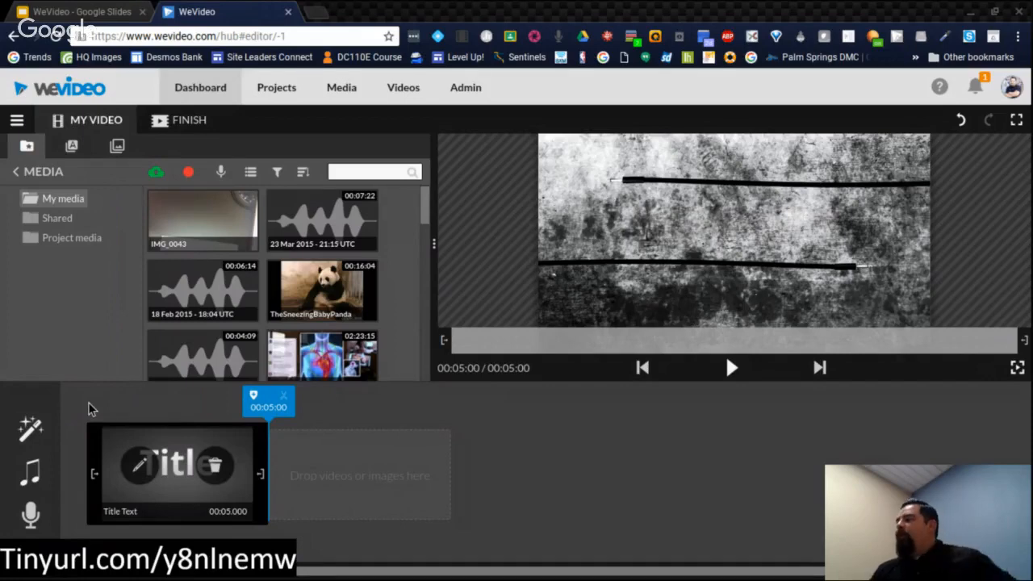
Step: Set the video's background audio to Winter morning from the Nature sound effects after previewing it
click(30, 474)
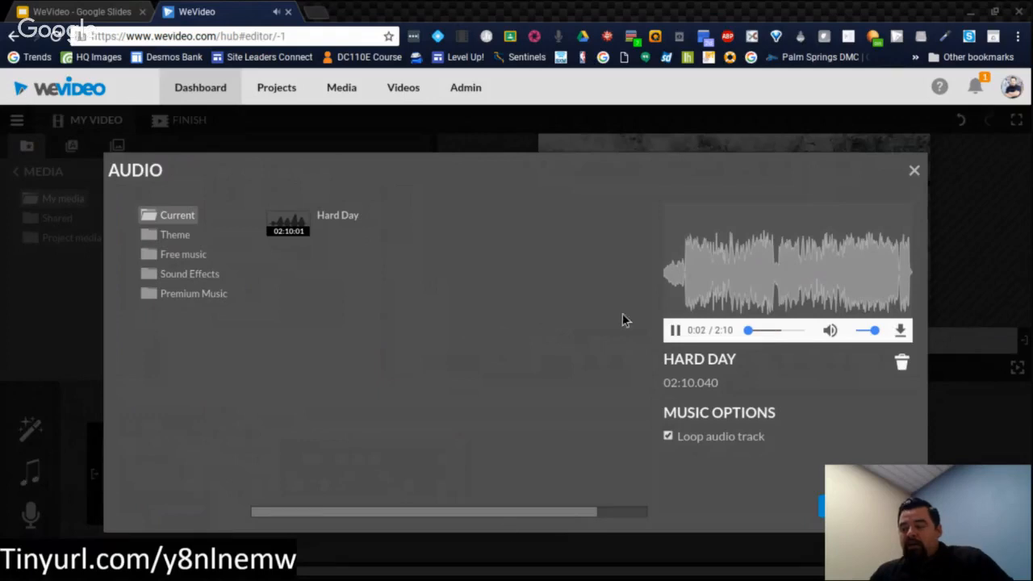
click(676, 331)
click(176, 278)
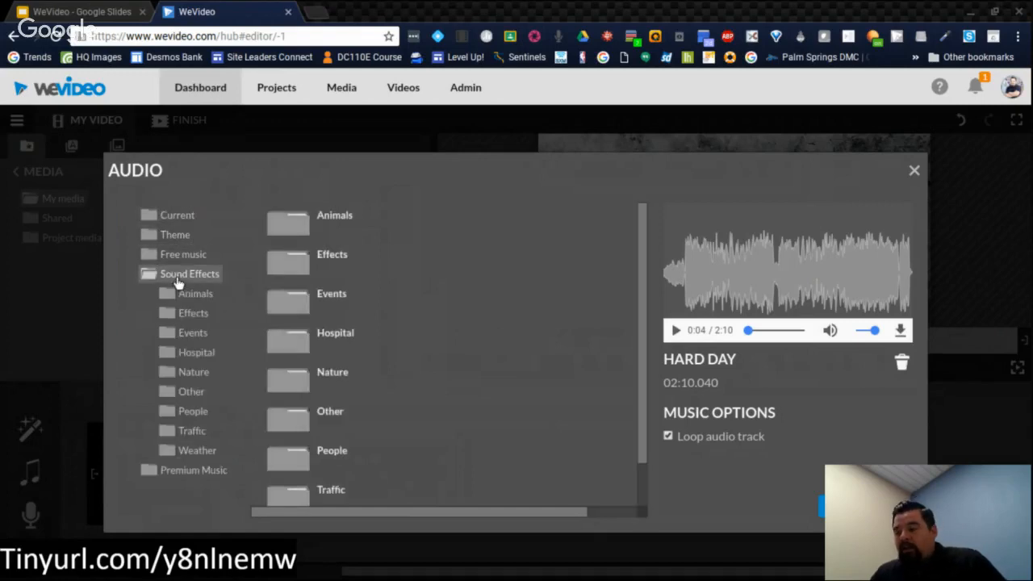
click(335, 385)
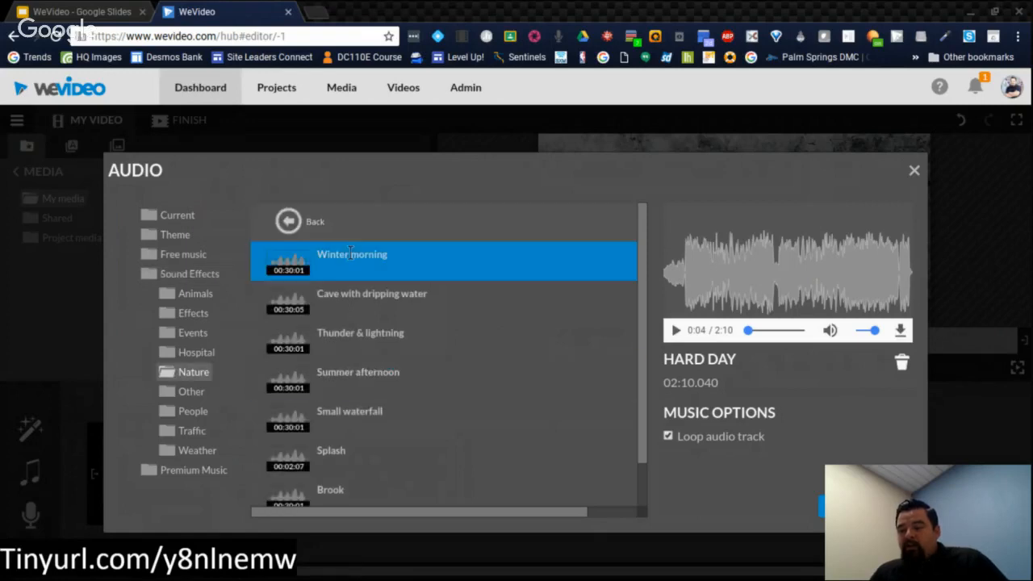
click(350, 258)
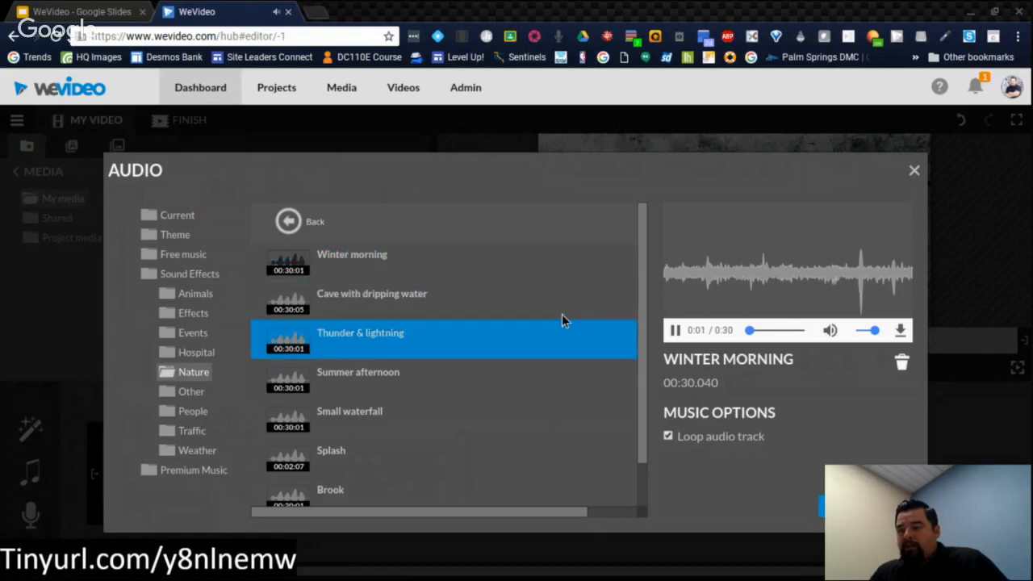
click(676, 331)
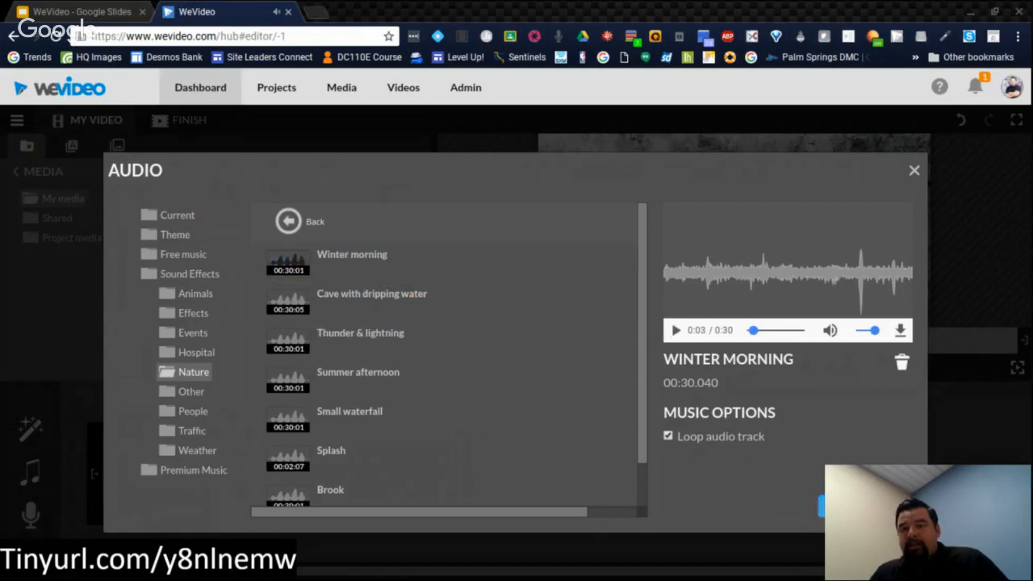
click(865, 506)
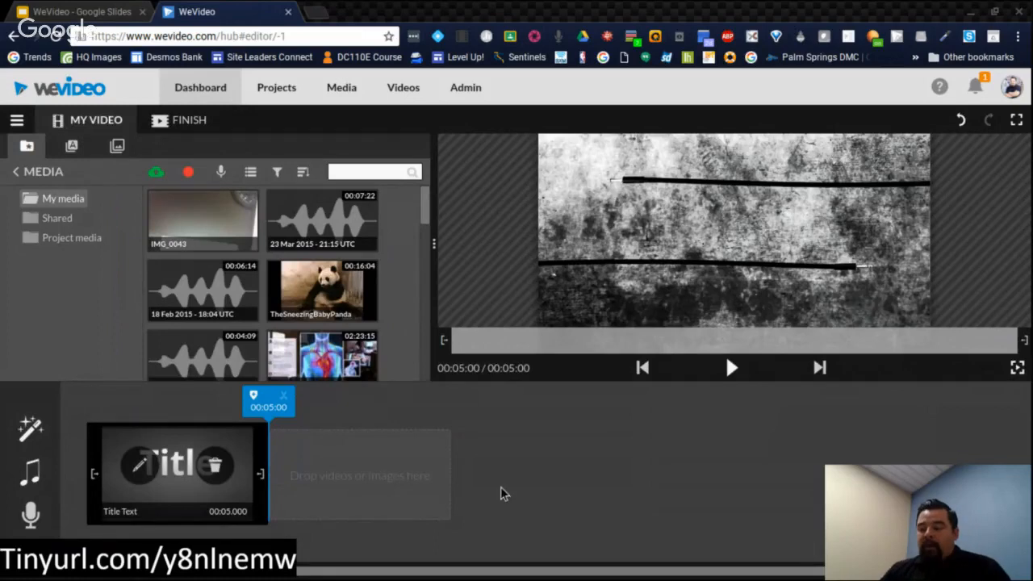
Step: Add the IMG_0043 image from your media after the title clip and play the video back from the start
mouse_move(318, 359)
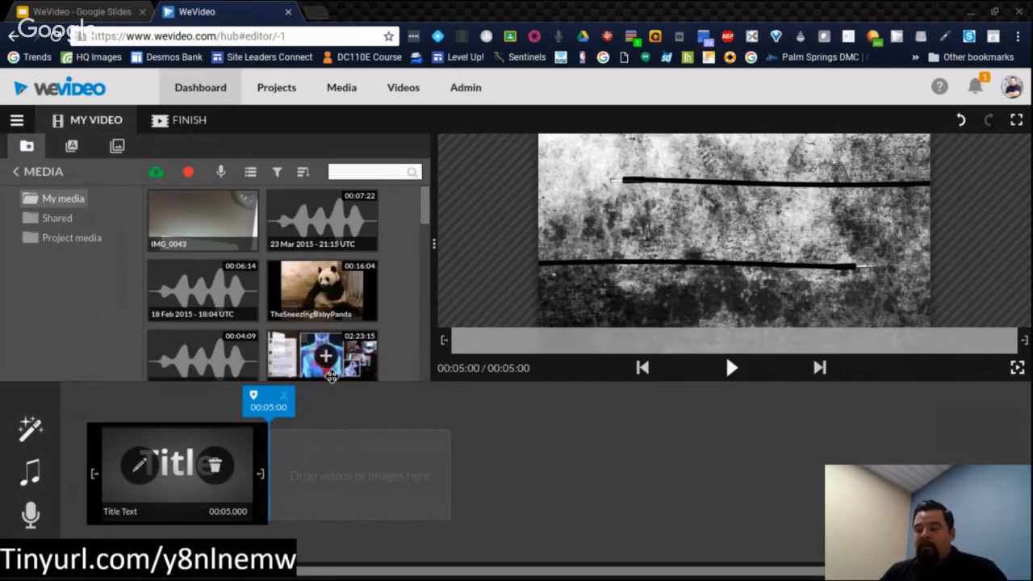
drag(315, 361, 342, 484)
drag(334, 416, 340, 480)
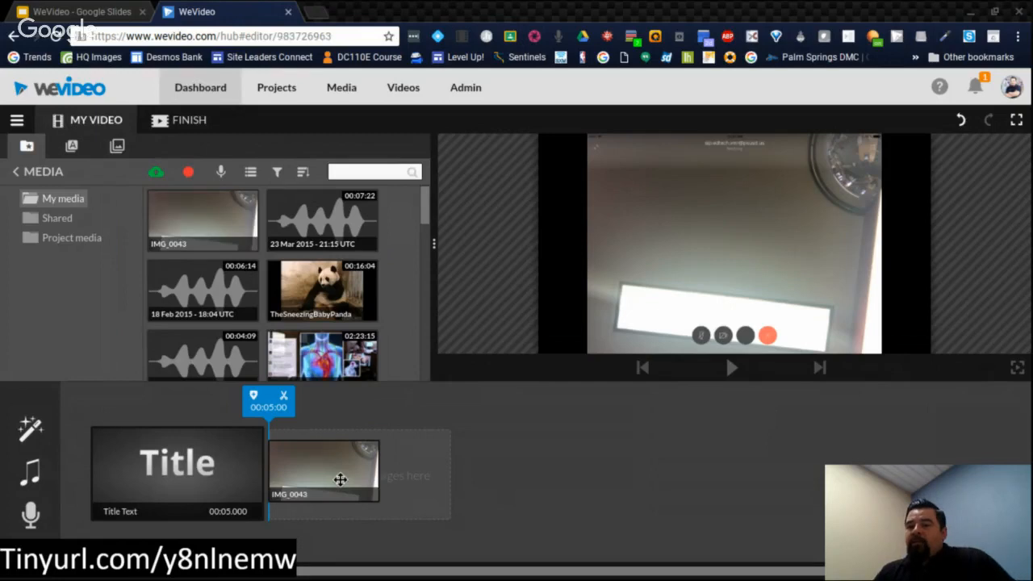
click(340, 479)
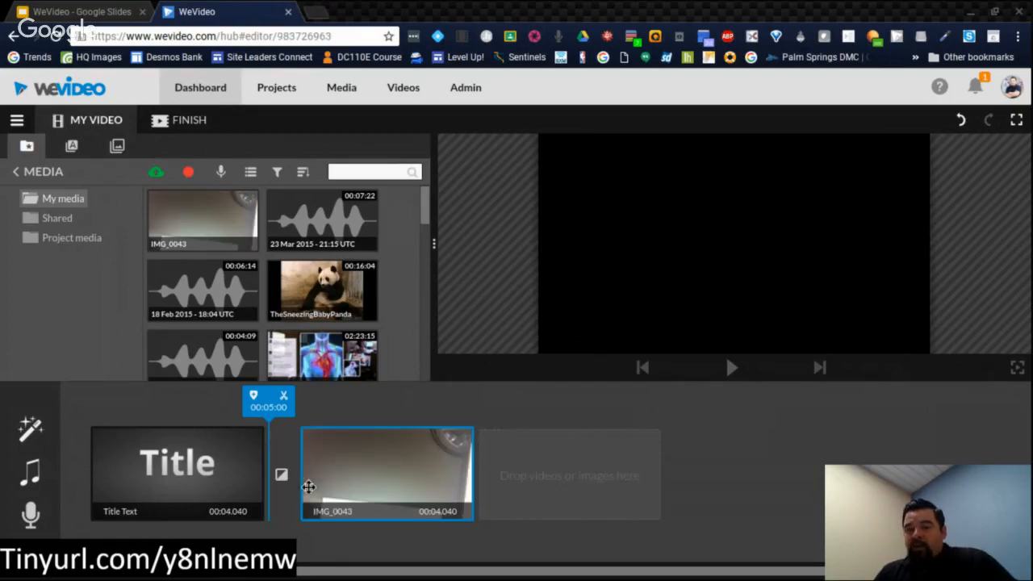
click(101, 428)
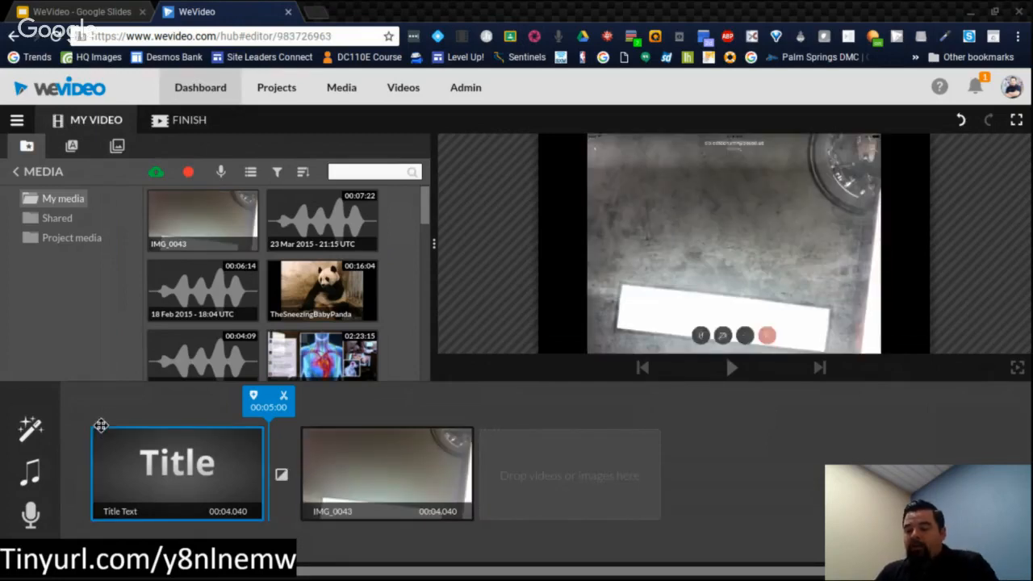
key(space)
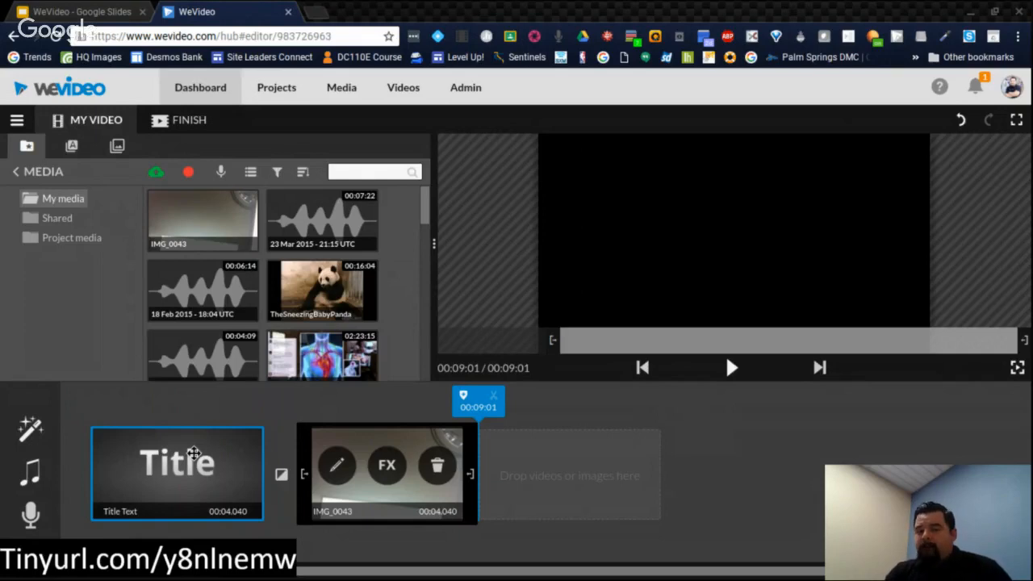
Step: Record a voiceover of about 6 seconds, allowing the site to use the microphone, and save it to the video
click(32, 519)
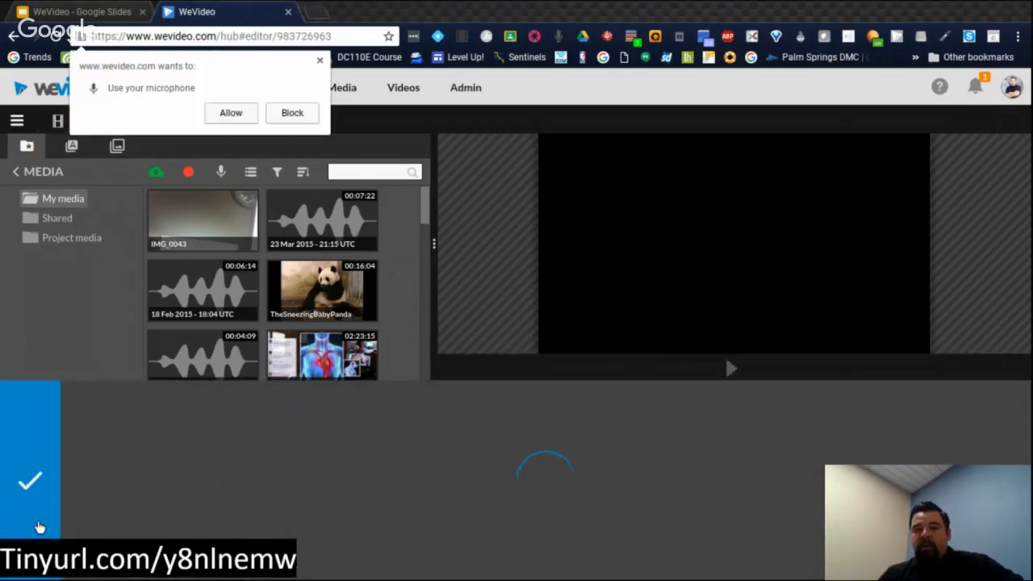
click(226, 117)
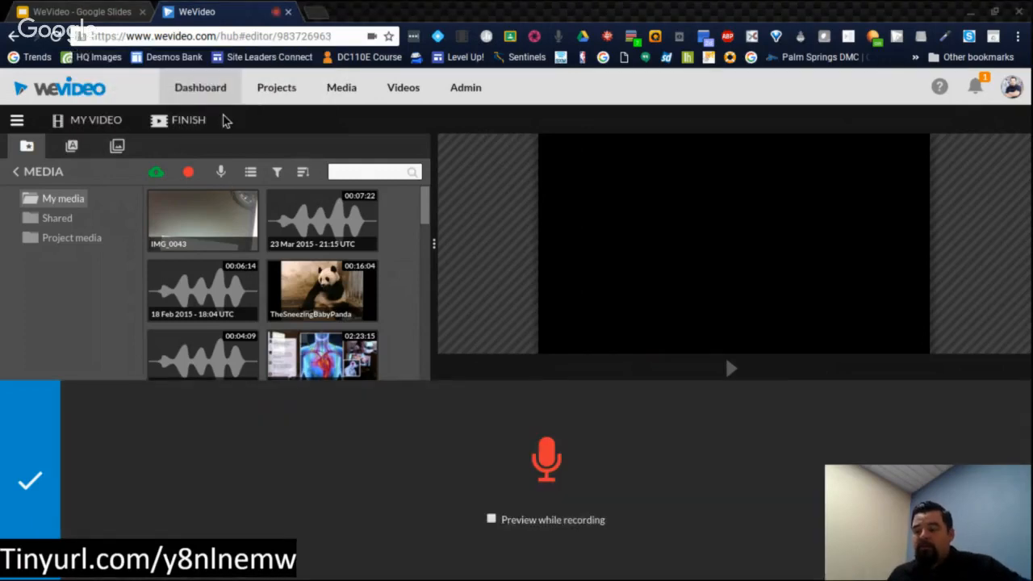
click(554, 480)
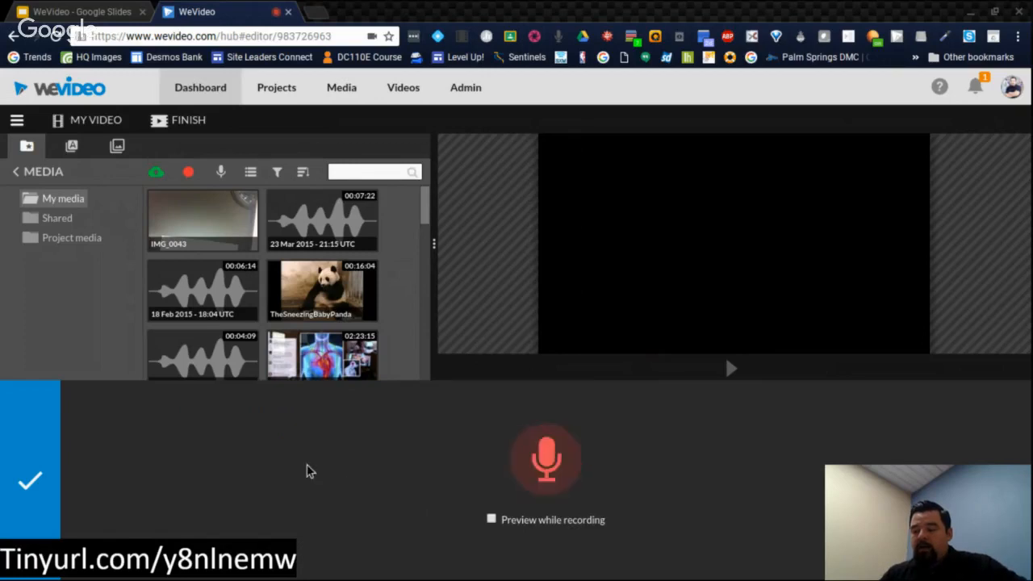
click(552, 460)
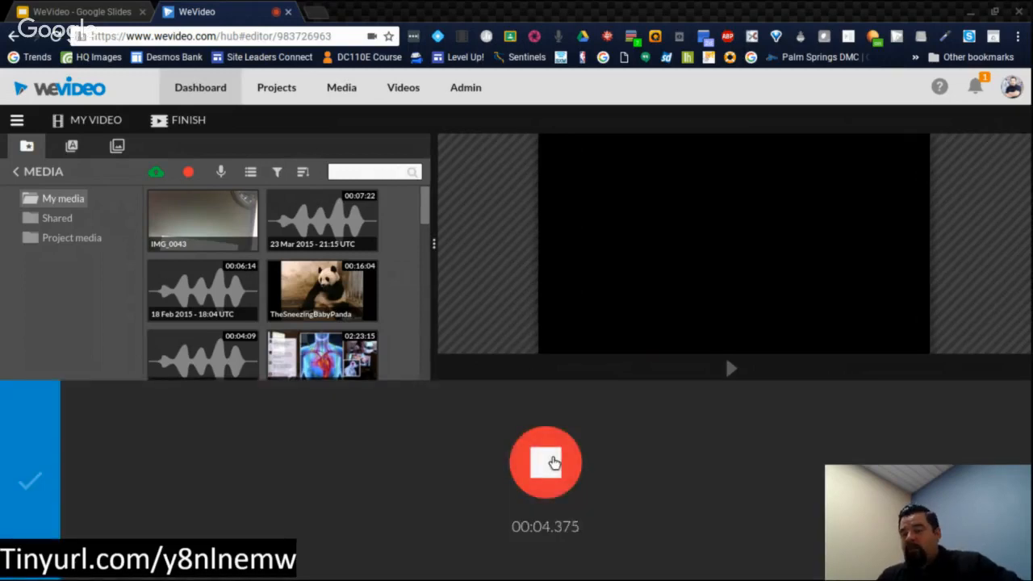
click(554, 462)
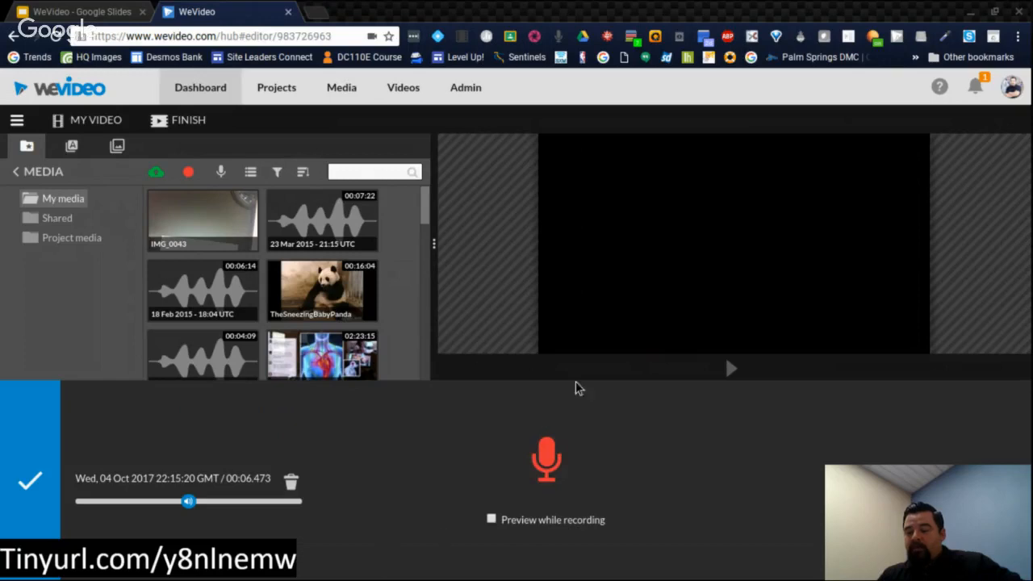
click(36, 498)
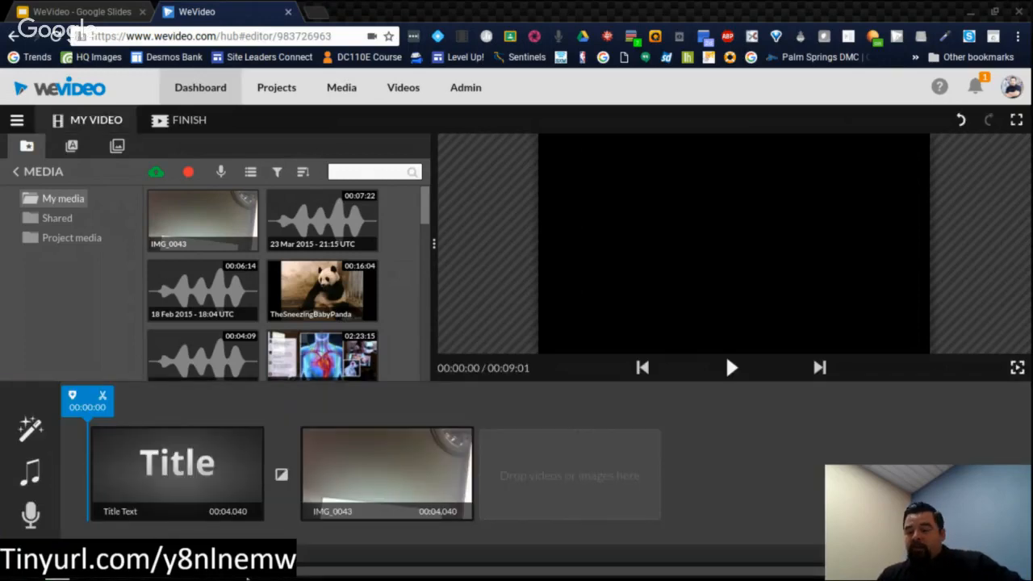
Step: Open the title clip for editing and replace its sample text with "Testing WeVideo"
click(231, 507)
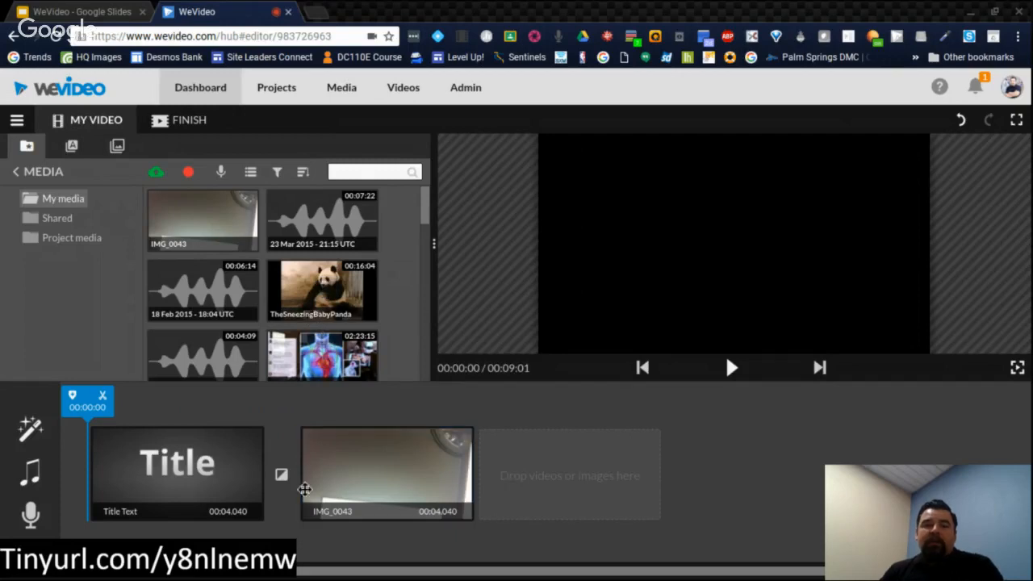
click(162, 474)
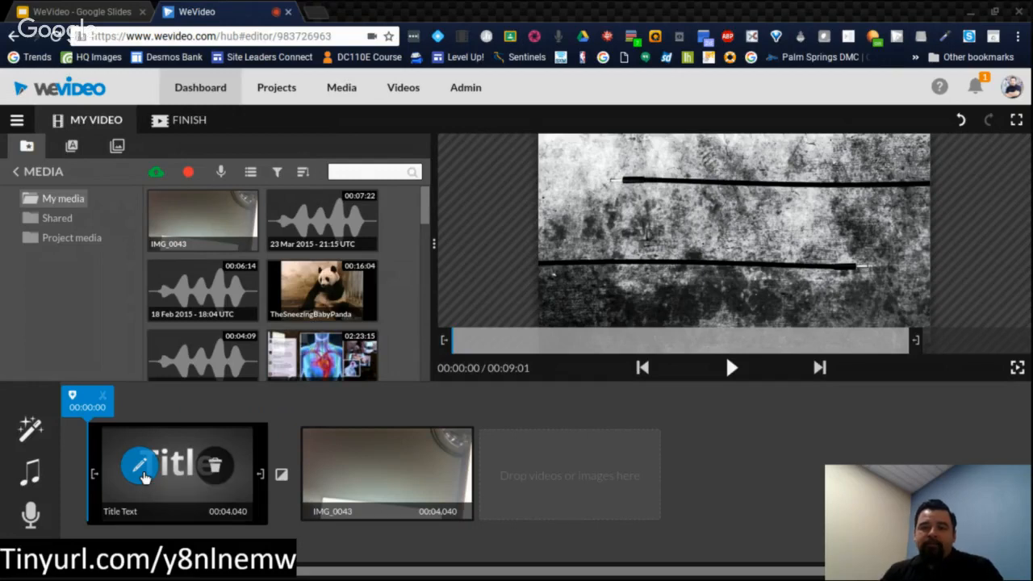
click(142, 476)
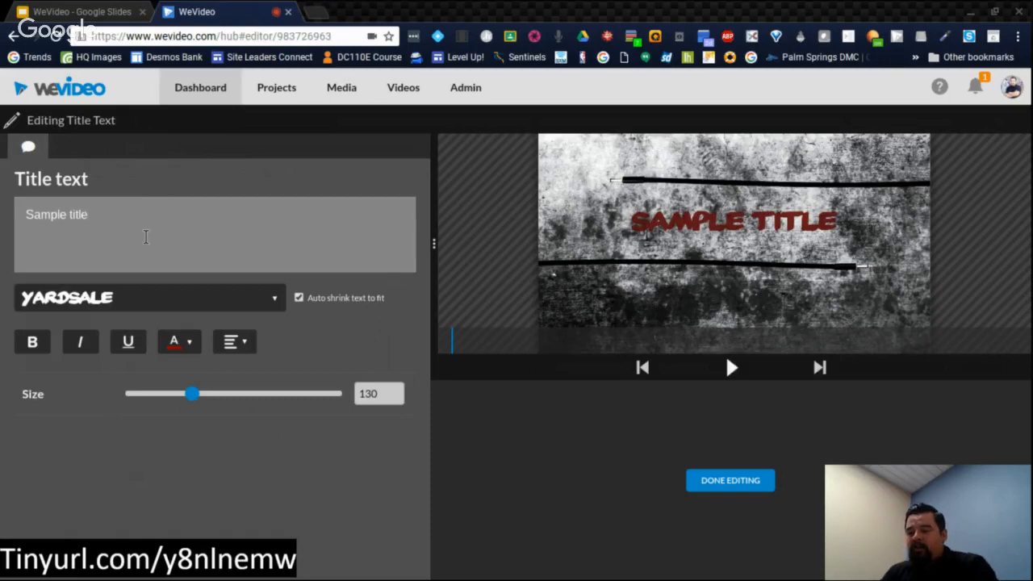
key(ctrl+a)
text(Testing)
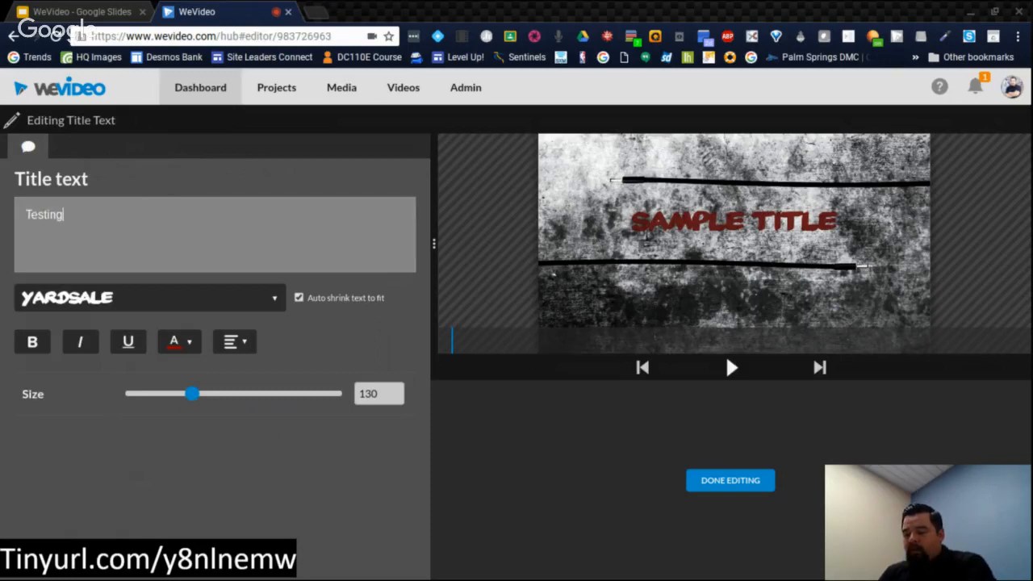
text( WeVideo)
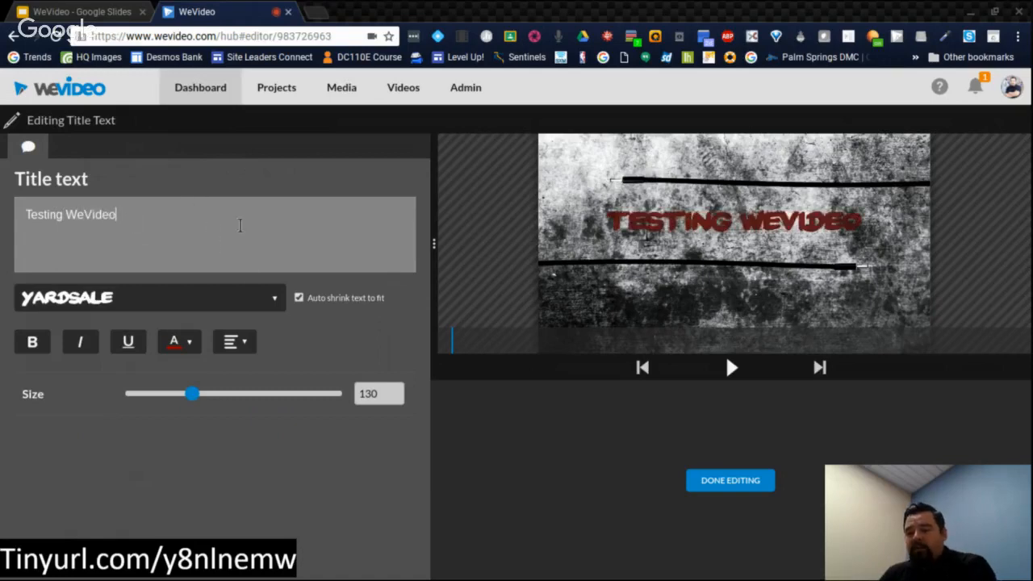
Step: Change the title's font to Alfa Slab One and finish editing the title
click(255, 298)
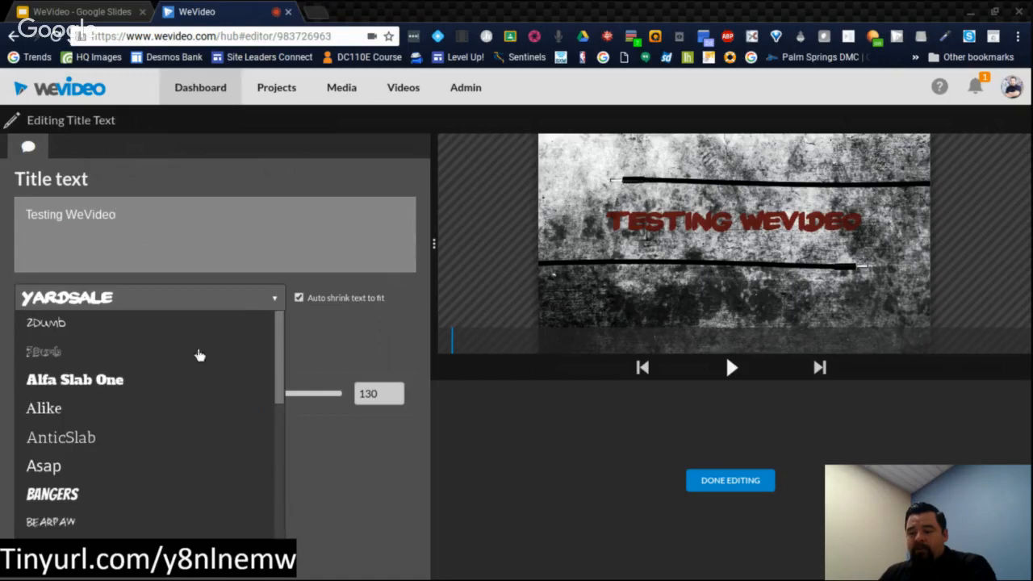
click(111, 381)
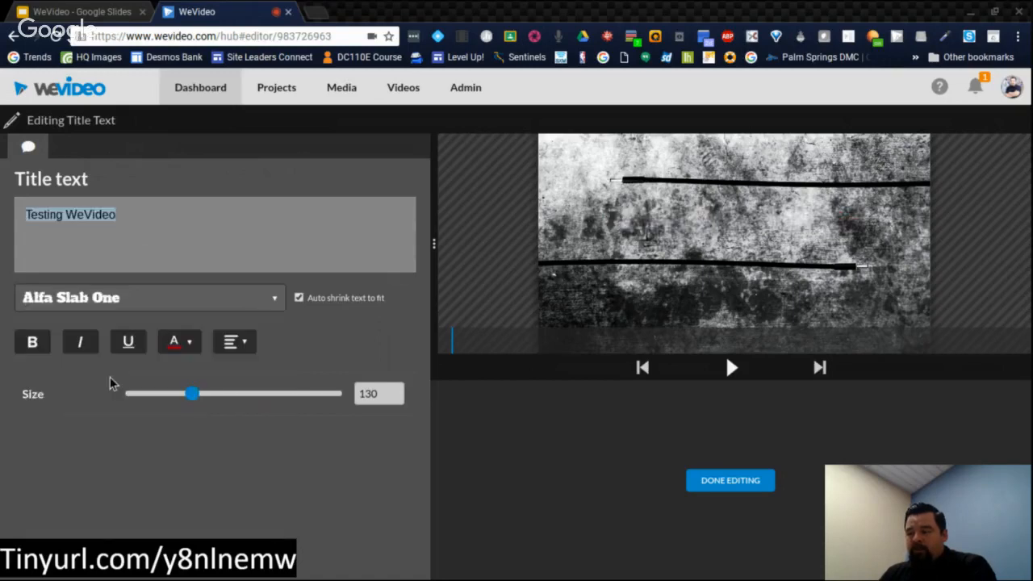
click(89, 258)
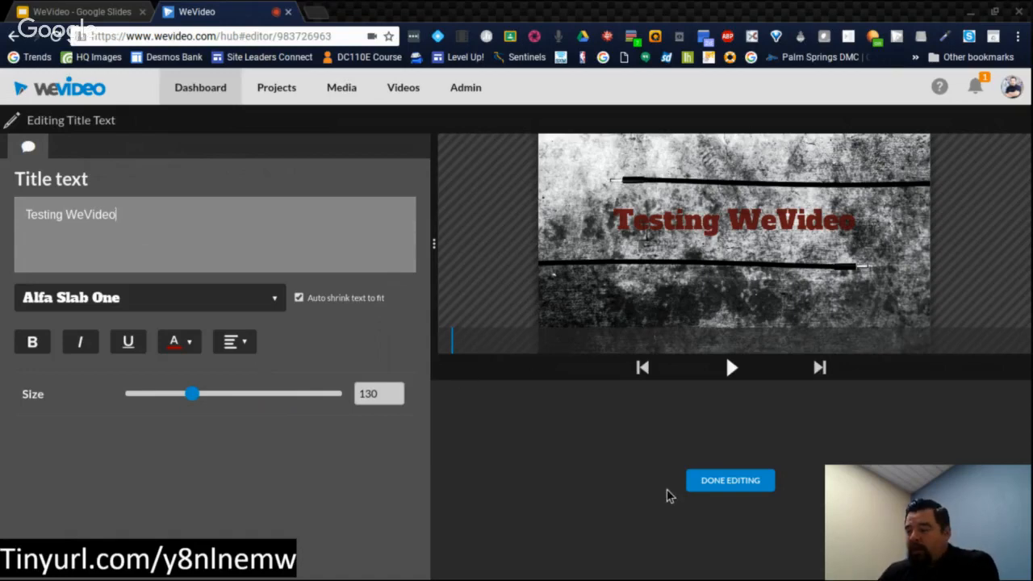
click(724, 485)
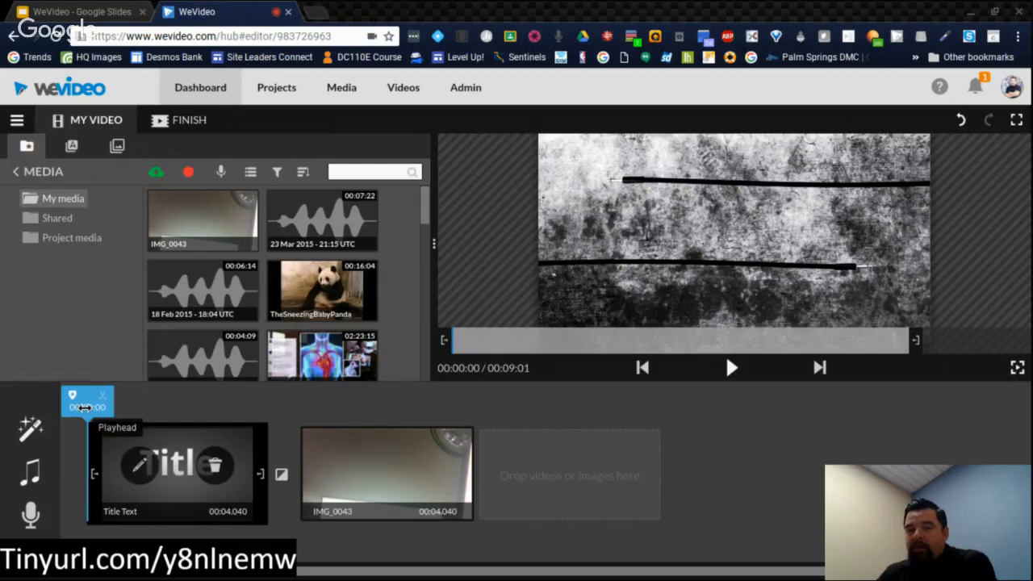
Step: Preview the video with its new title and lengthen the IMG_0043 clip to 10 seconds
key(space)
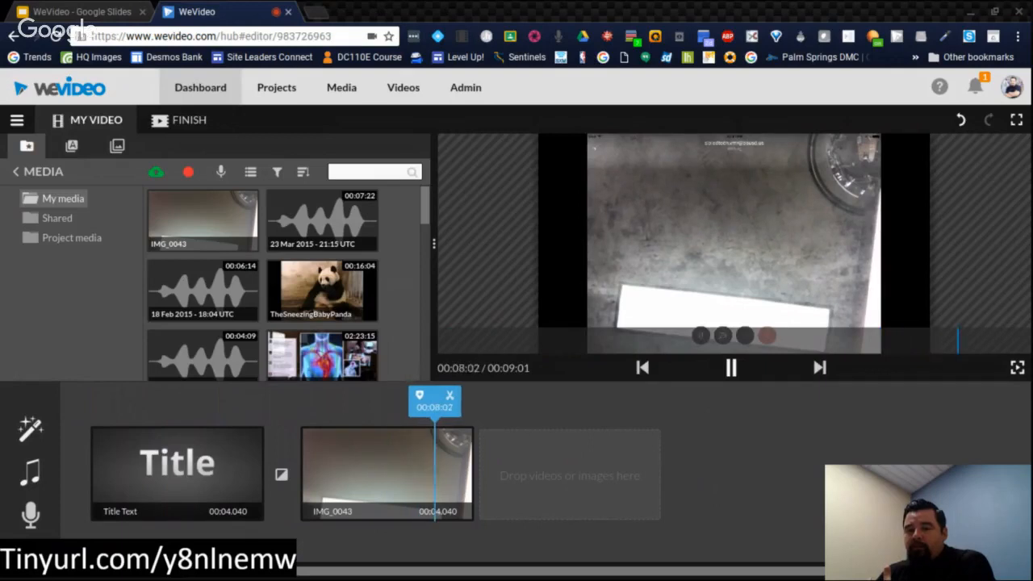
click(730, 364)
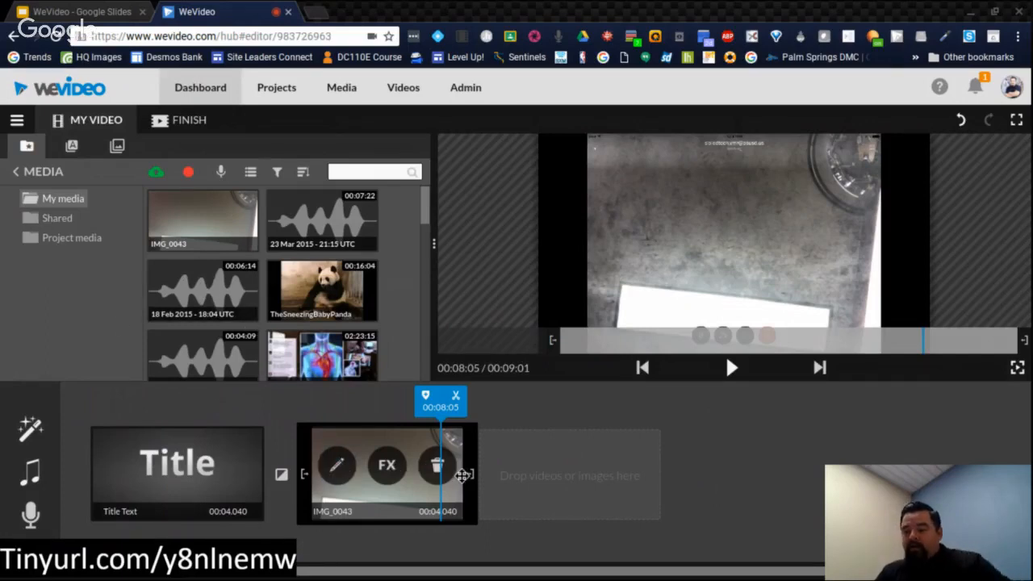
drag(472, 475, 739, 482)
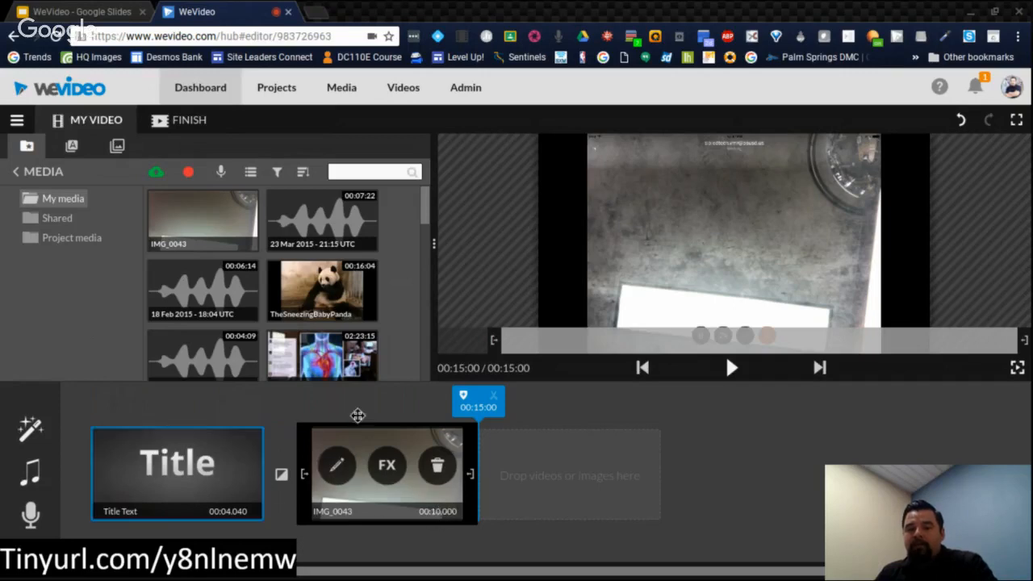
Step: Return the playhead to near the start of the title clip and play the video through to its end
drag(473, 403, 108, 414)
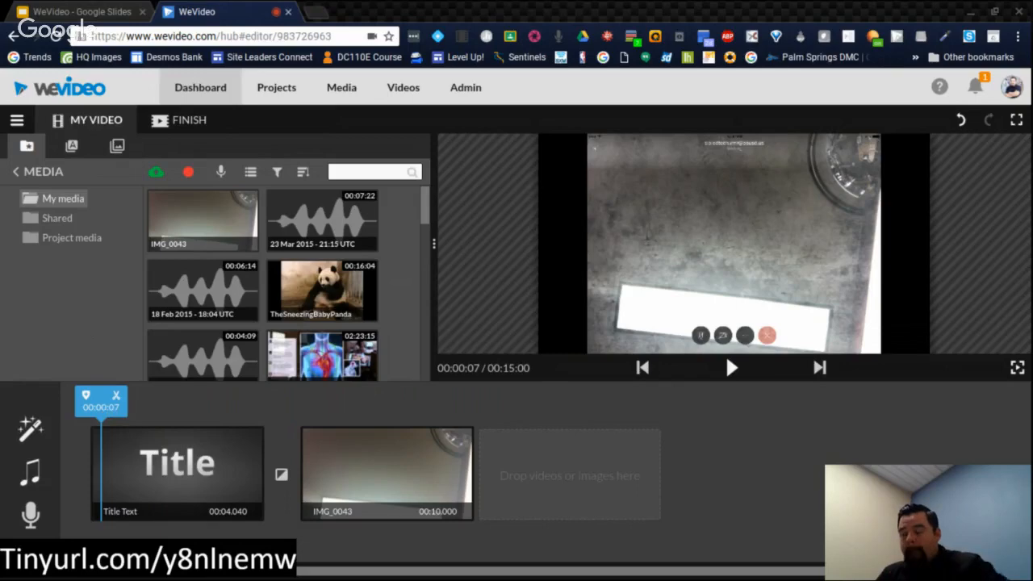
click(733, 368)
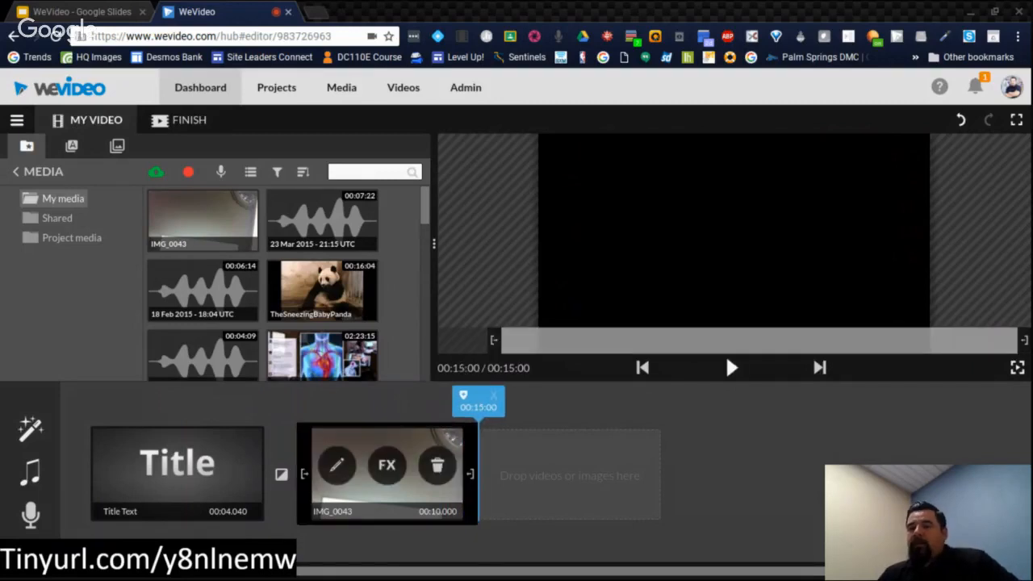
click(94, 426)
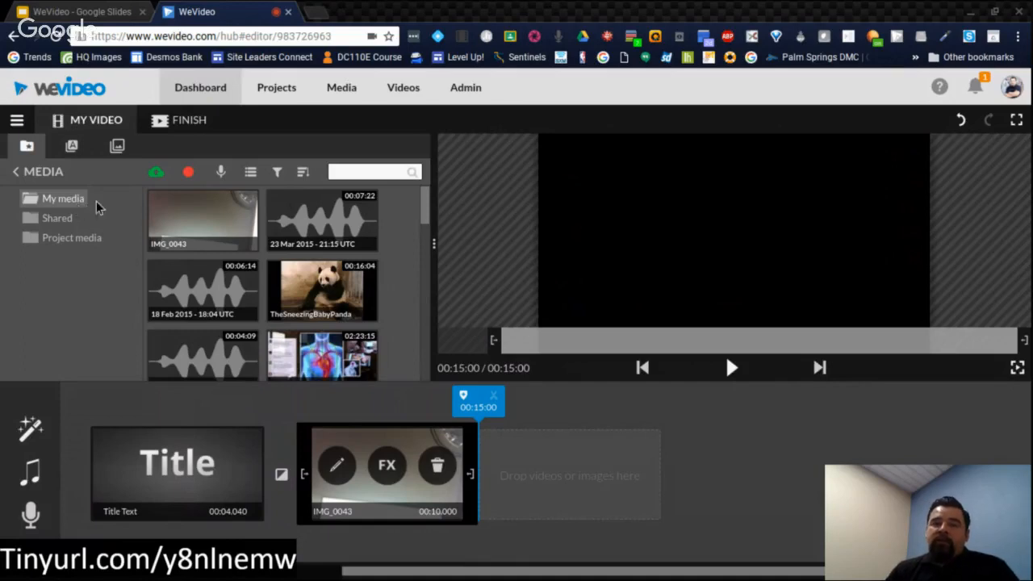
Step: Examine the media import sources, including Google Drive and the local Downloads folder, and leave without importing anything
click(162, 178)
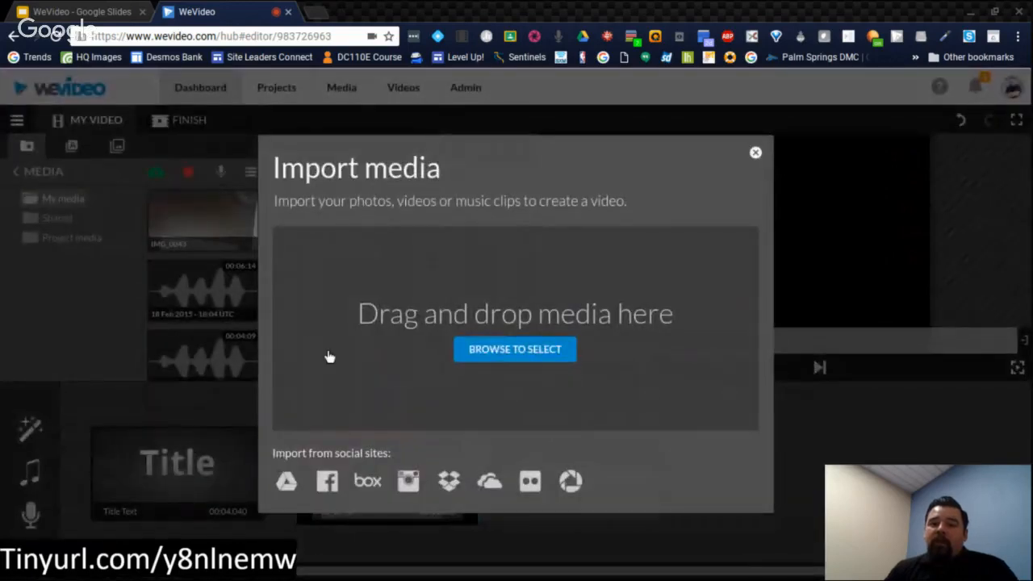
click(289, 494)
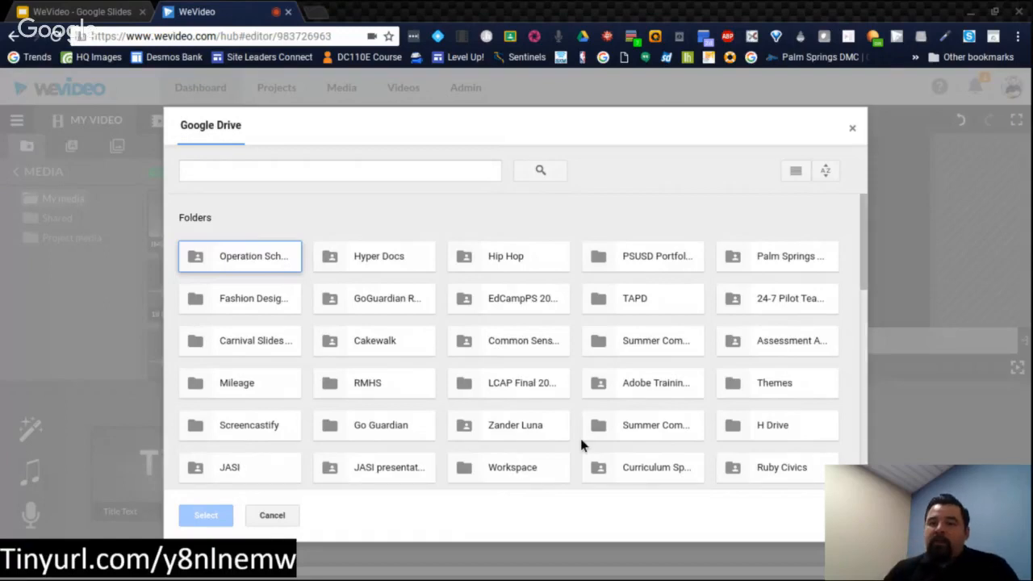
click(270, 523)
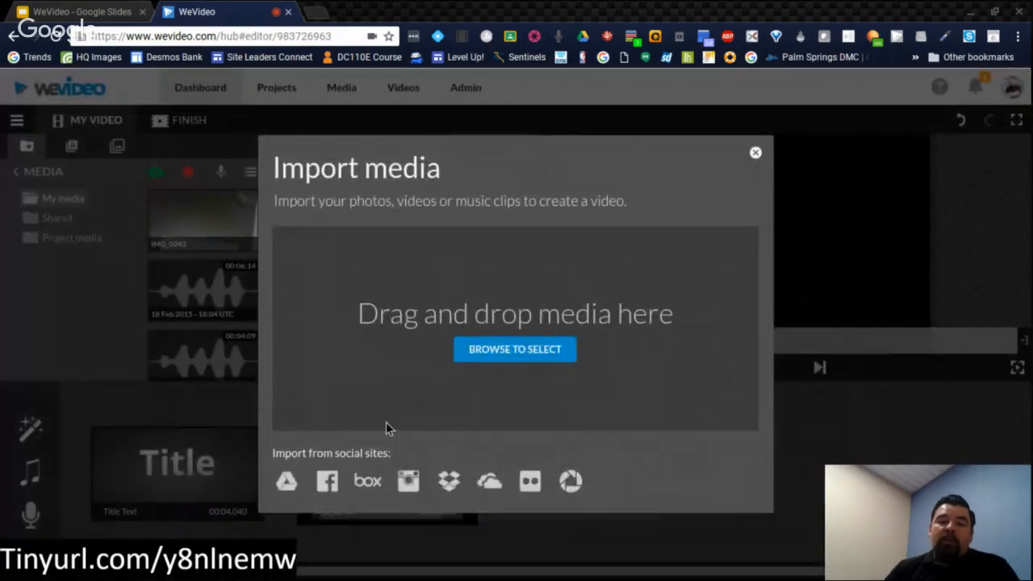
click(506, 352)
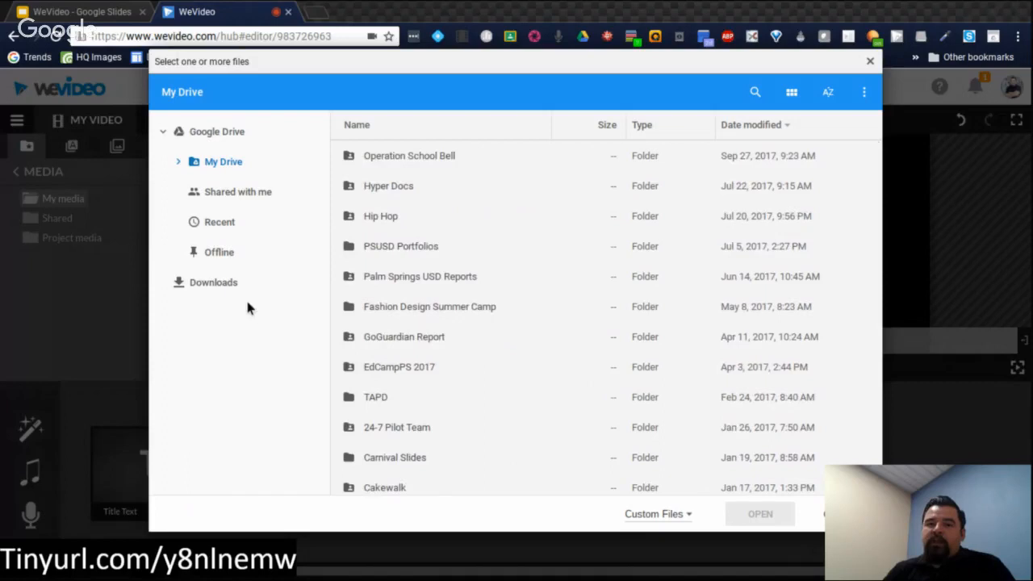
click(230, 283)
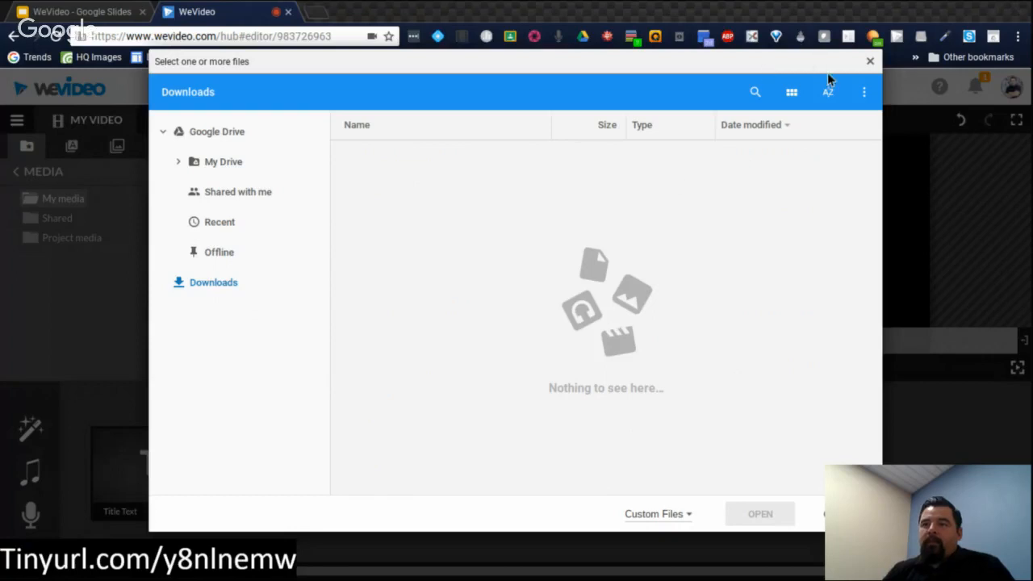
click(871, 68)
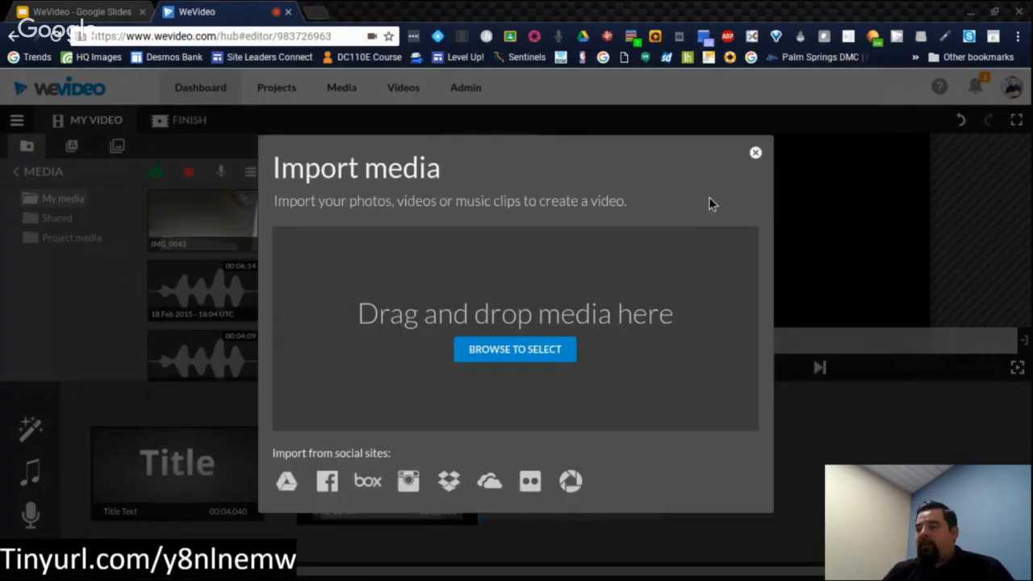
click(754, 153)
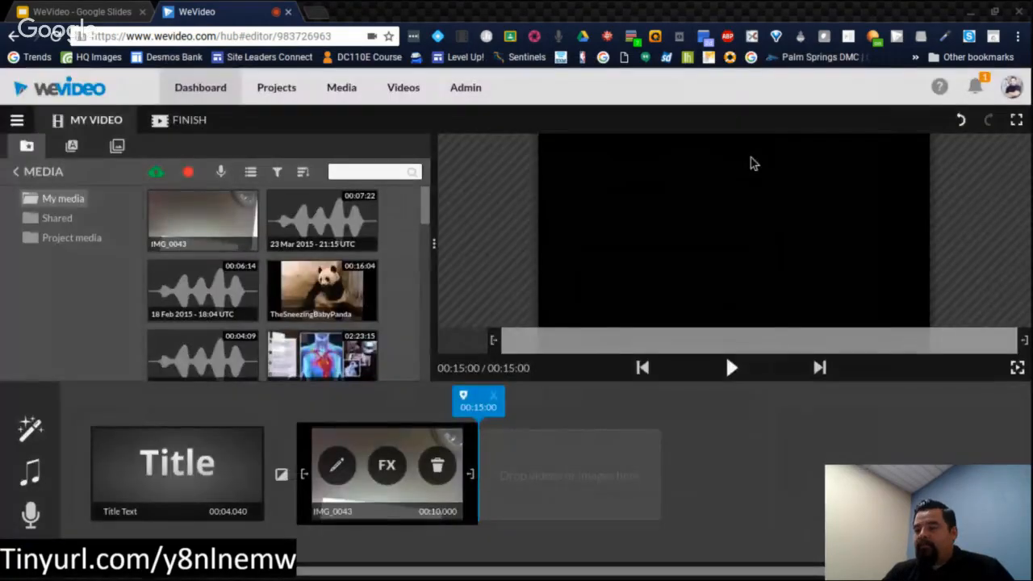
Step: Insert the Stack - Lower third motion title between the opening title clip and the IMG_0043 clip
click(71, 146)
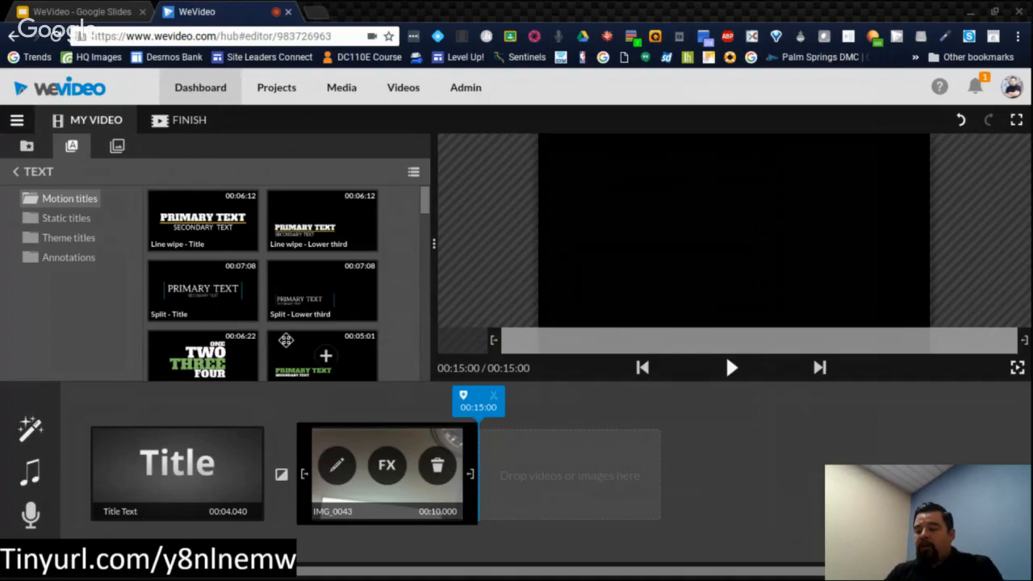
drag(286, 343, 309, 488)
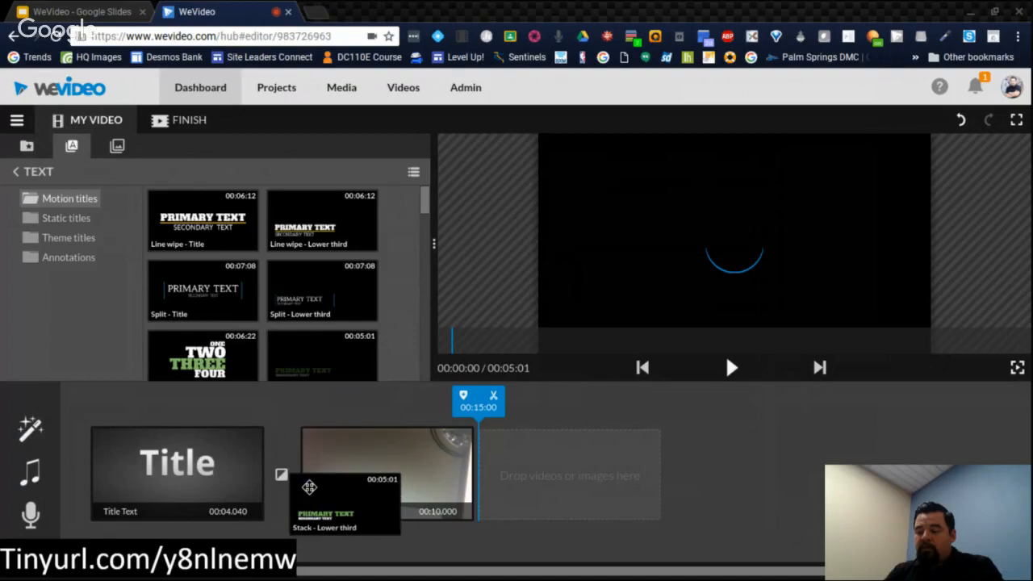
drag(310, 487, 473, 494)
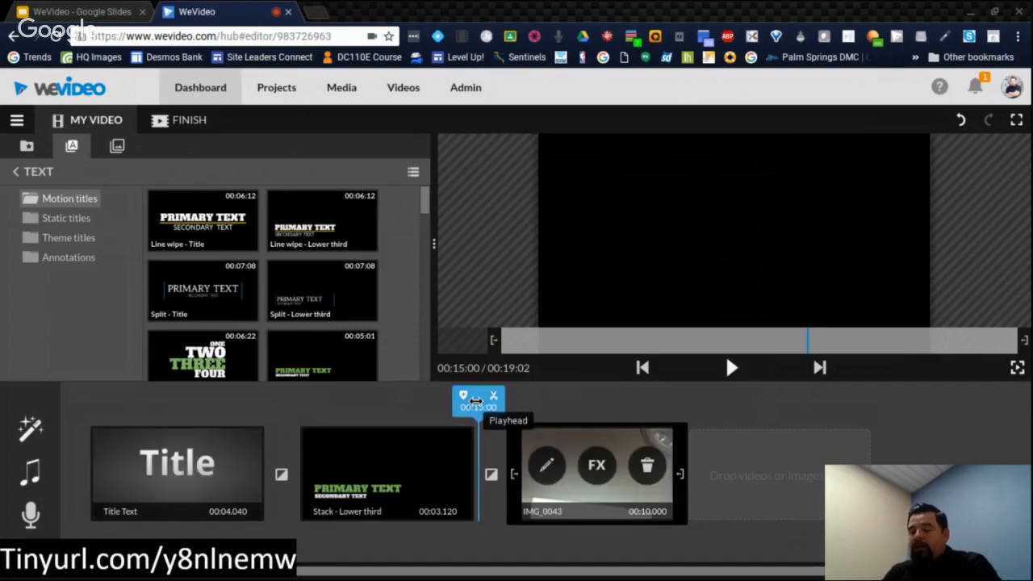
Step: Play the video from about 00:06:02 to preview the lower-third title, and stop with the playhead inside the IMG_0043 clip
click(432, 401)
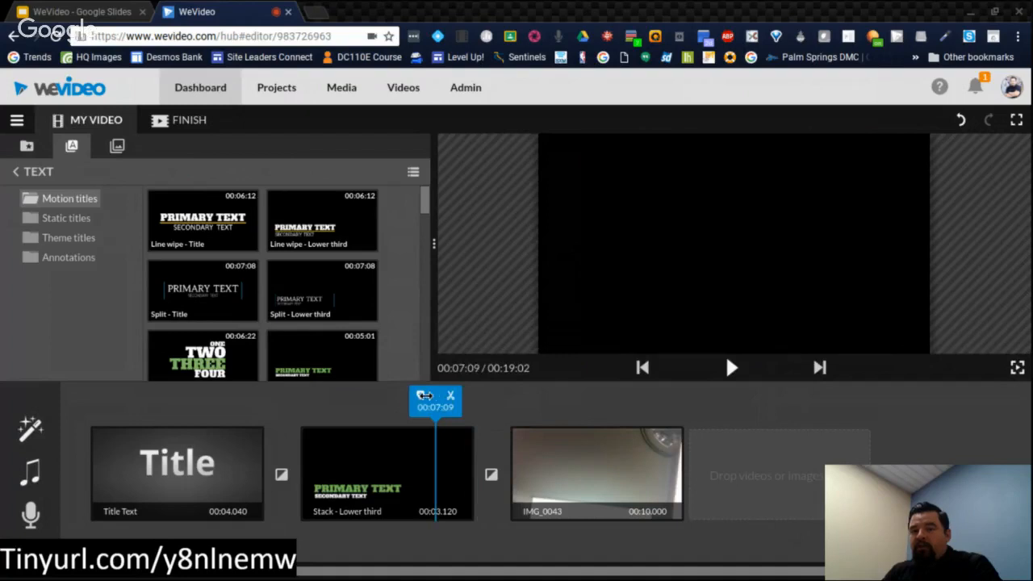
click(361, 411)
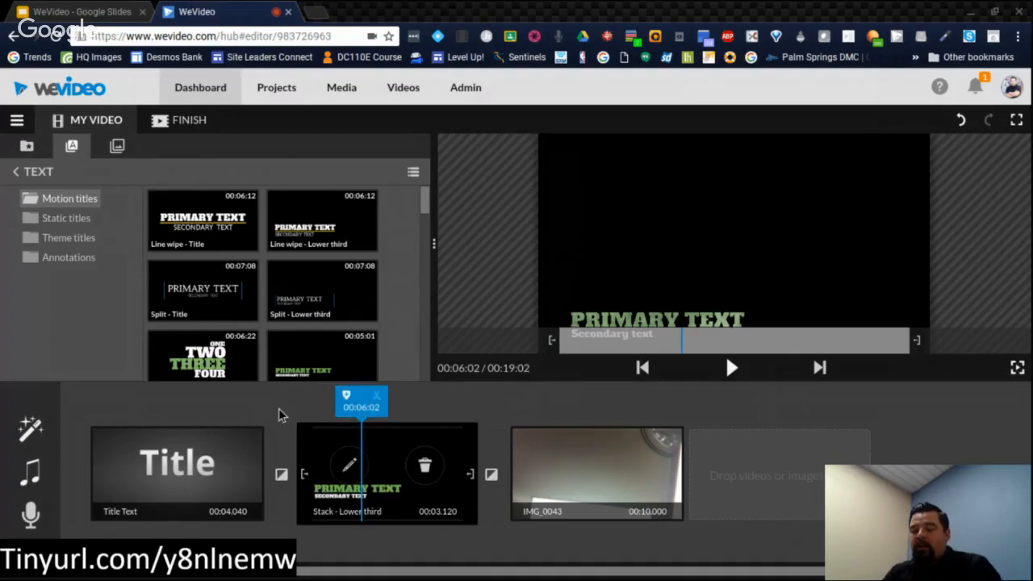
key(space)
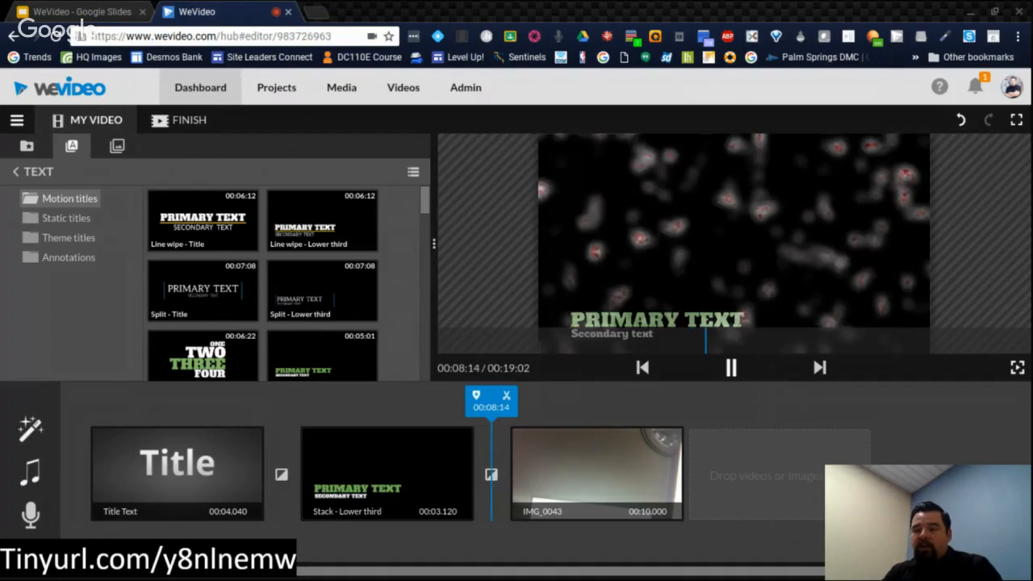
click(533, 471)
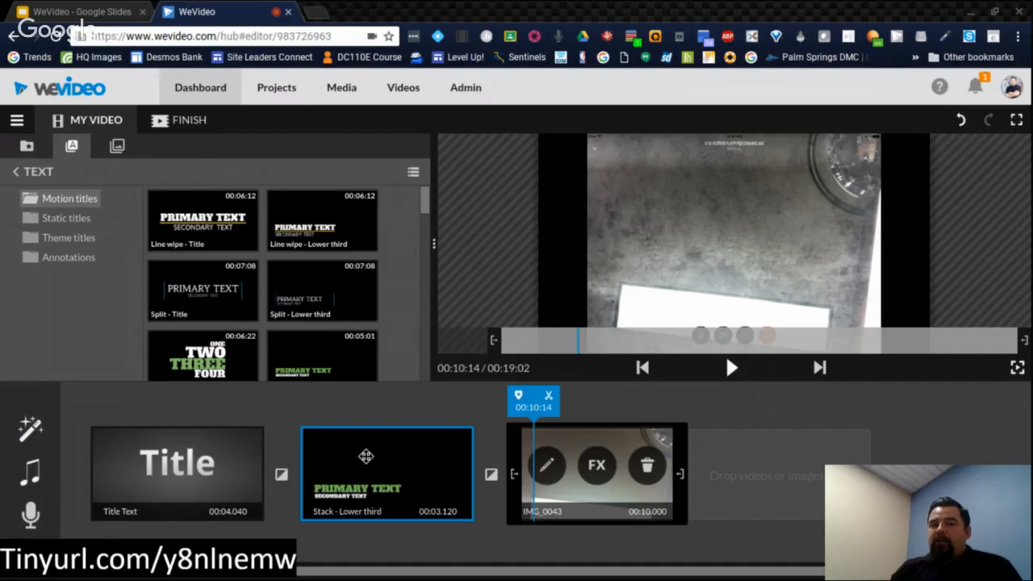
Step: Examine the static titles, theme titles and annotations, as well as the graphics library's backgrounds, solids and overlays
click(58, 220)
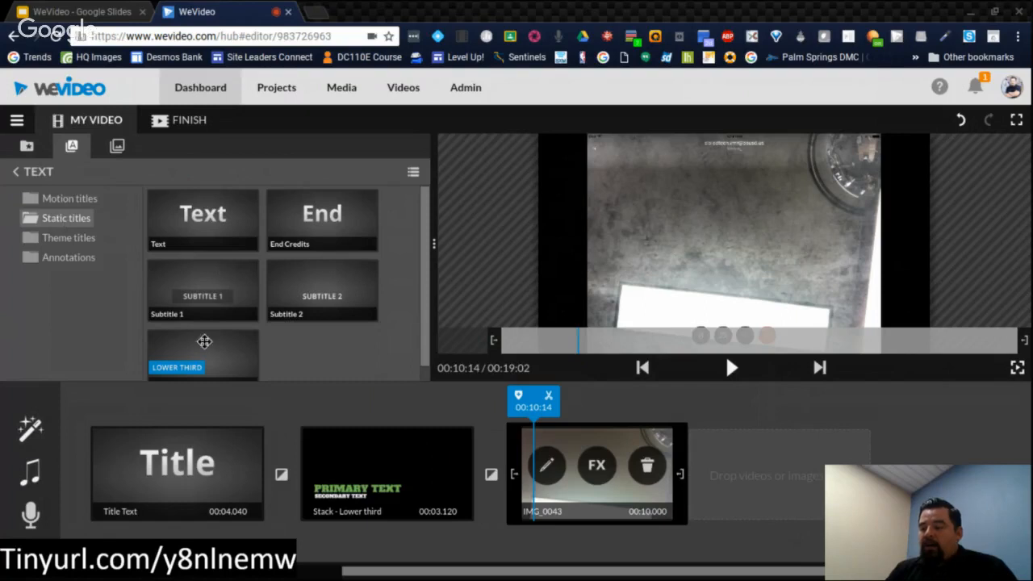
click(77, 239)
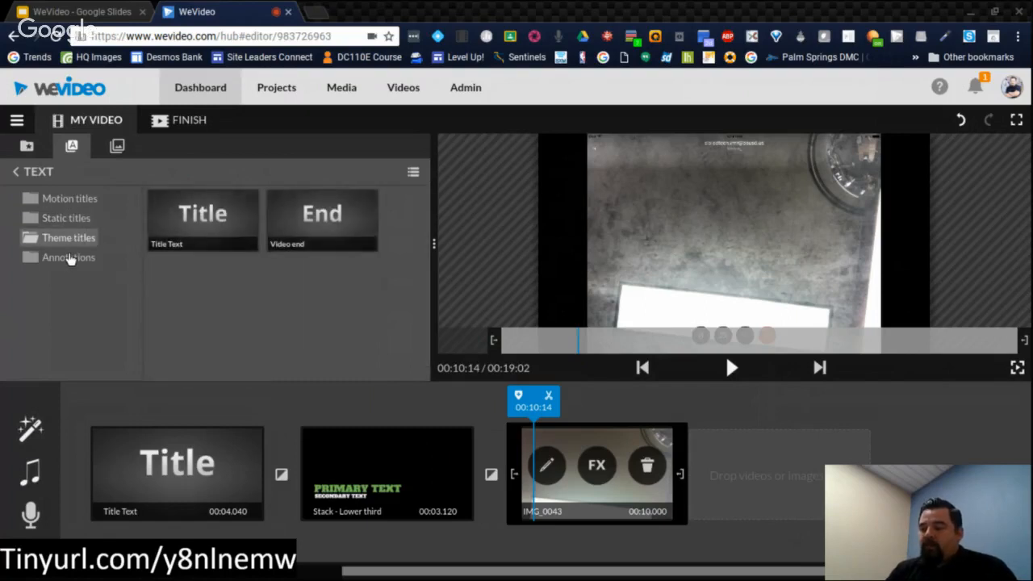
click(68, 260)
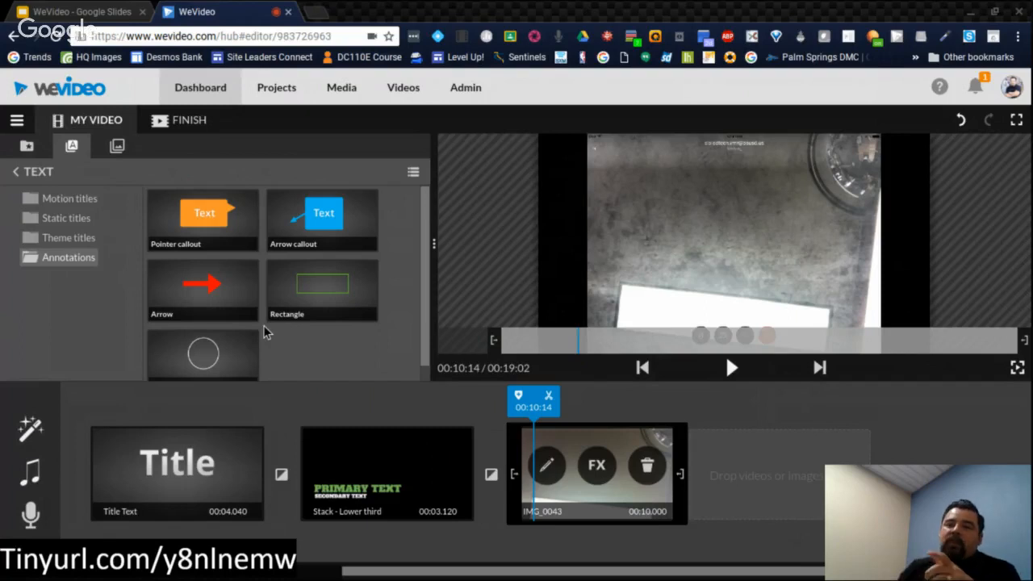
mouse_move(187, 215)
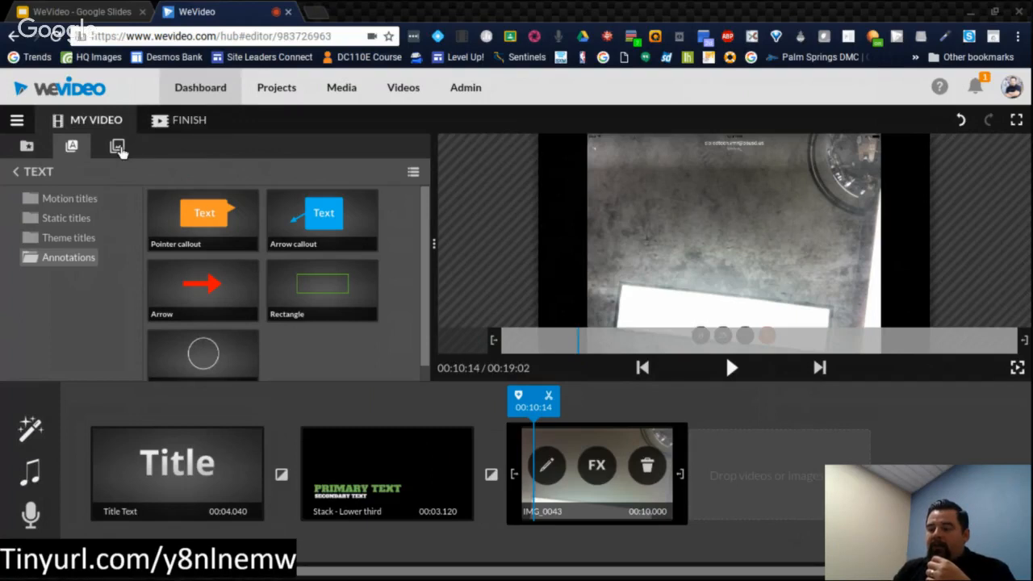
click(118, 148)
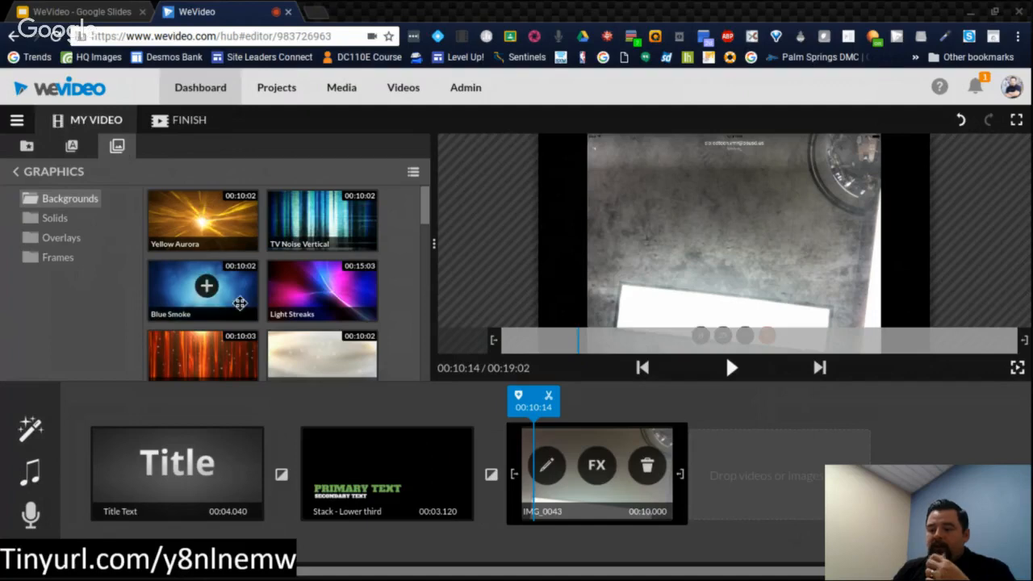
click(58, 223)
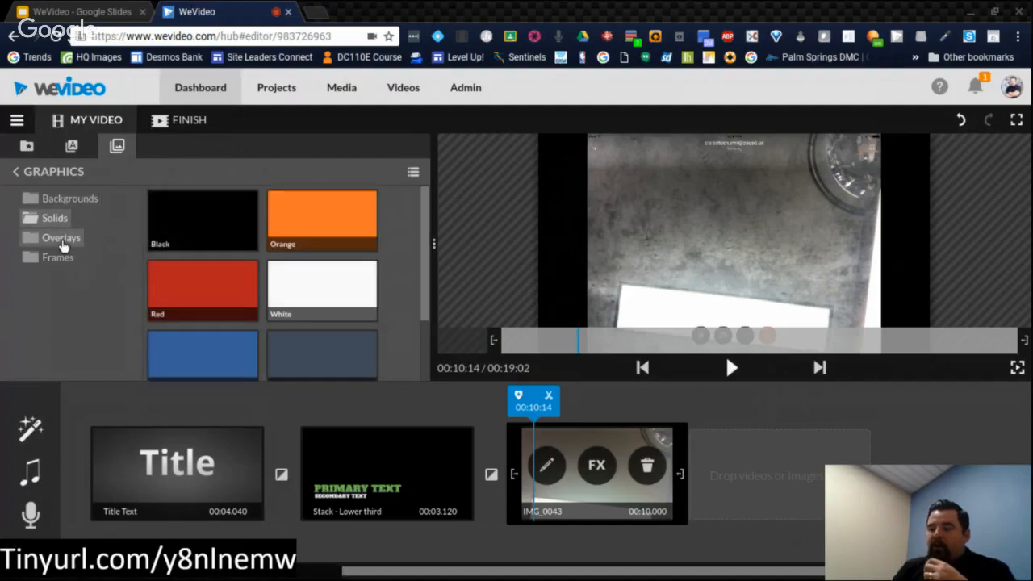
click(63, 244)
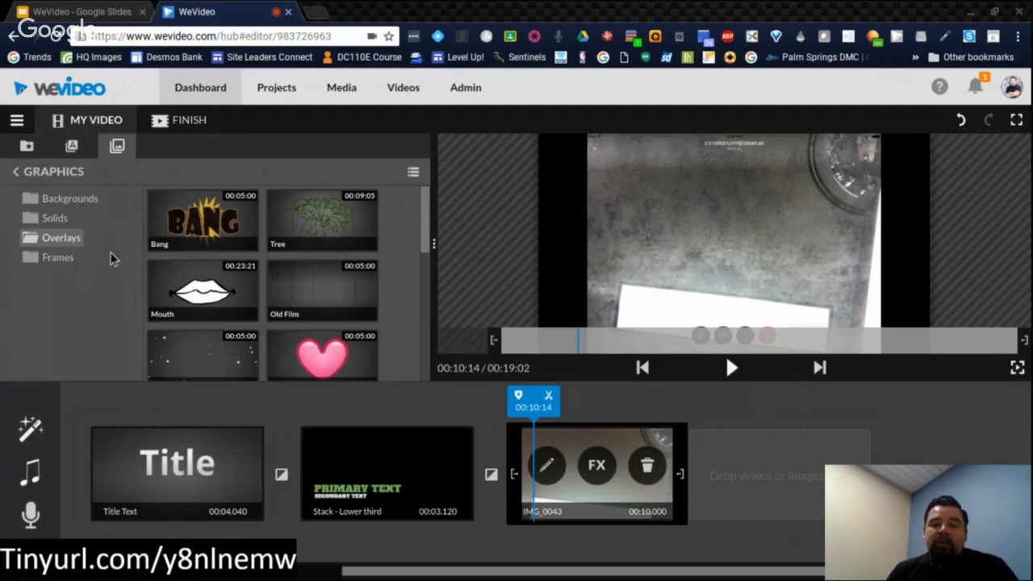
Step: Switch the editor to timeline mode and move the Stack - Lower third title onto Video 2, above IMG_0043, starting at about 00:09:16
click(22, 129)
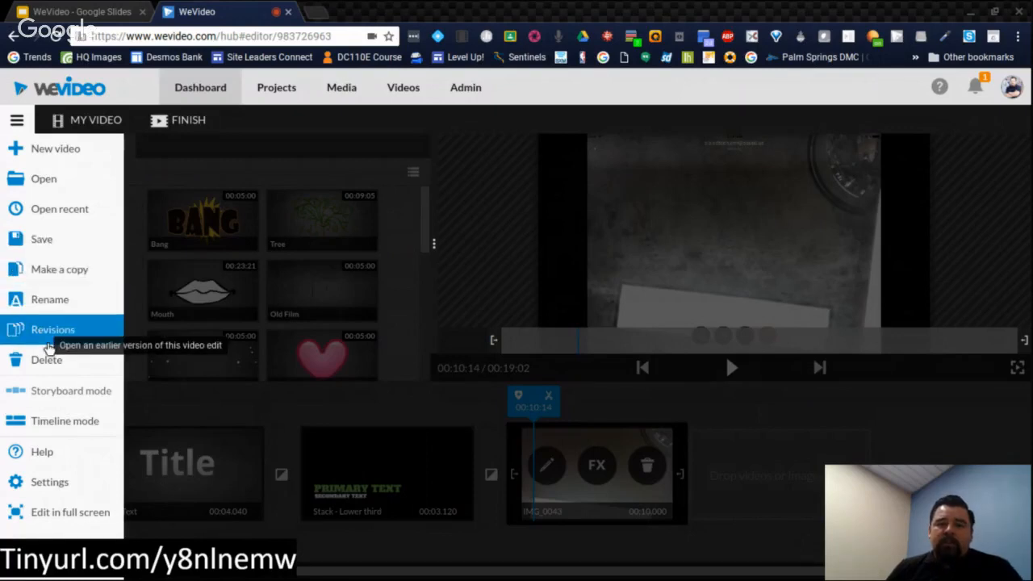
click(48, 432)
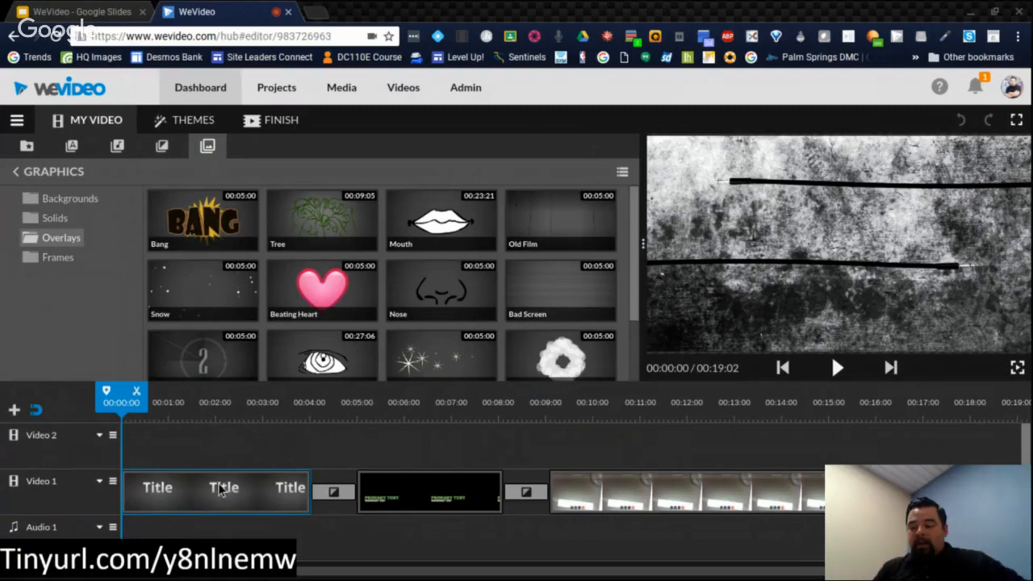
click(403, 501)
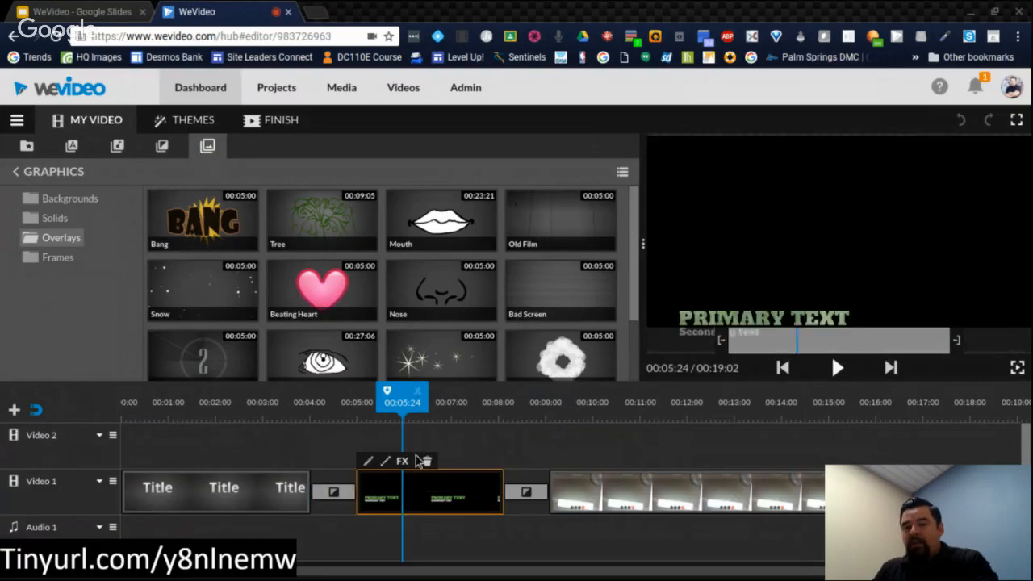
drag(424, 489, 651, 532)
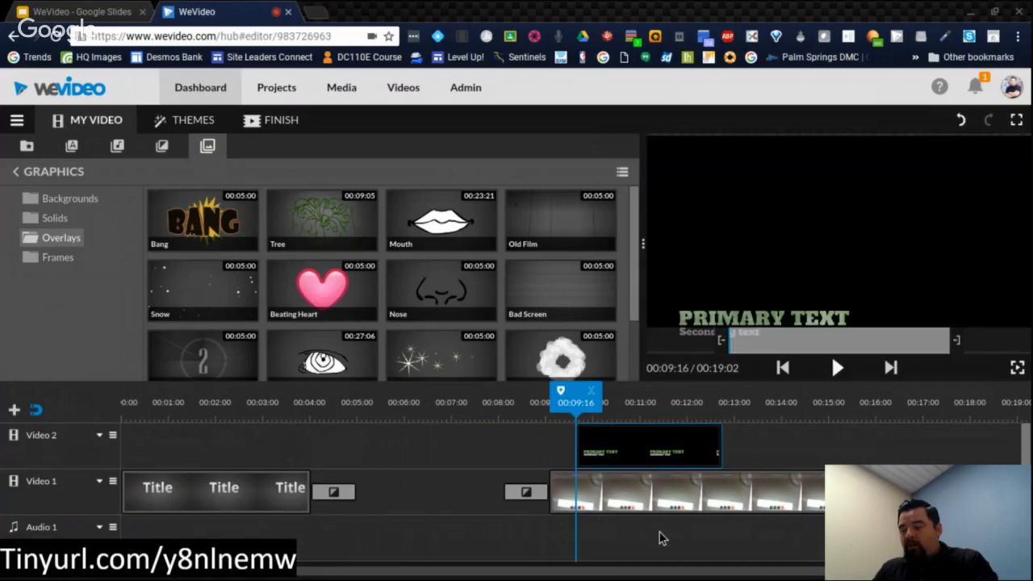
click(618, 466)
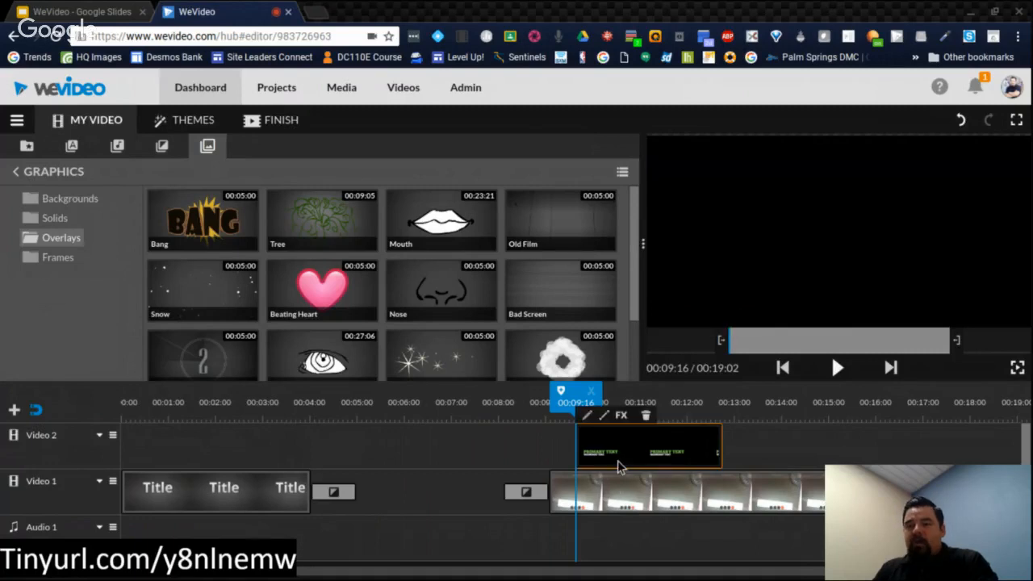
click(598, 476)
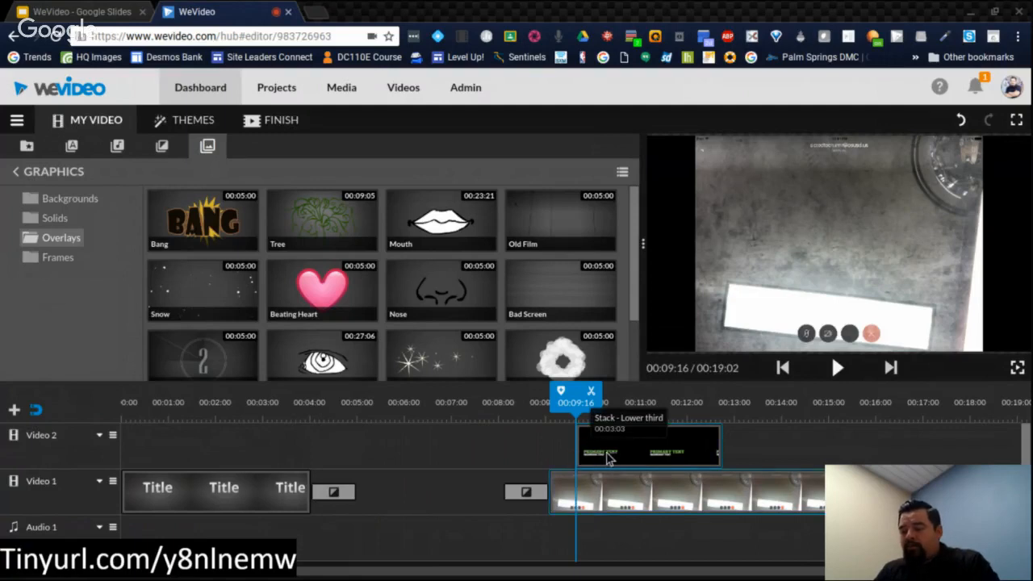
Step: Remove the Punk Rock transition directly before the IMG_0043 clip on the Video 1 track
drag(597, 457, 413, 452)
drag(507, 495, 466, 493)
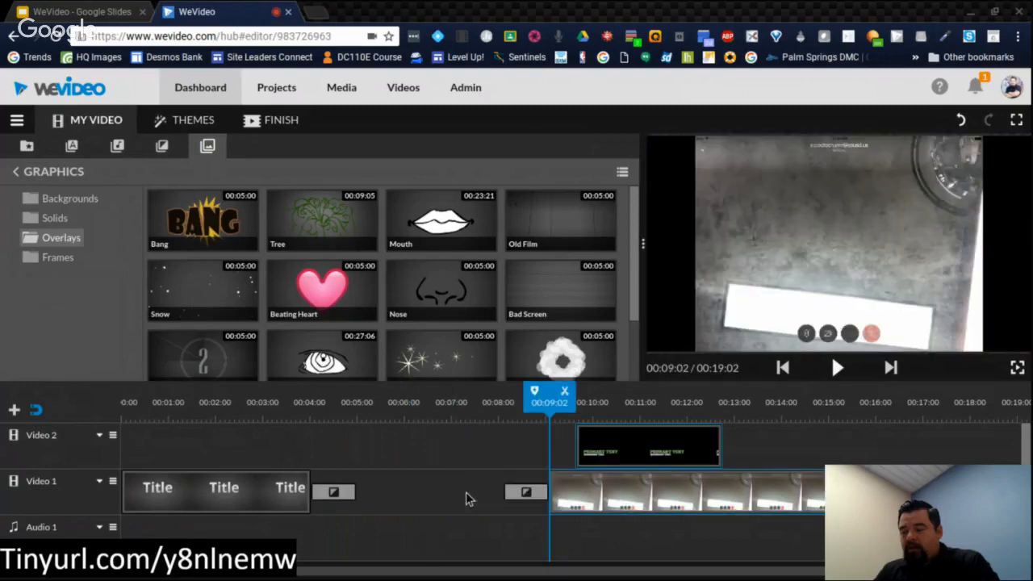
click(513, 494)
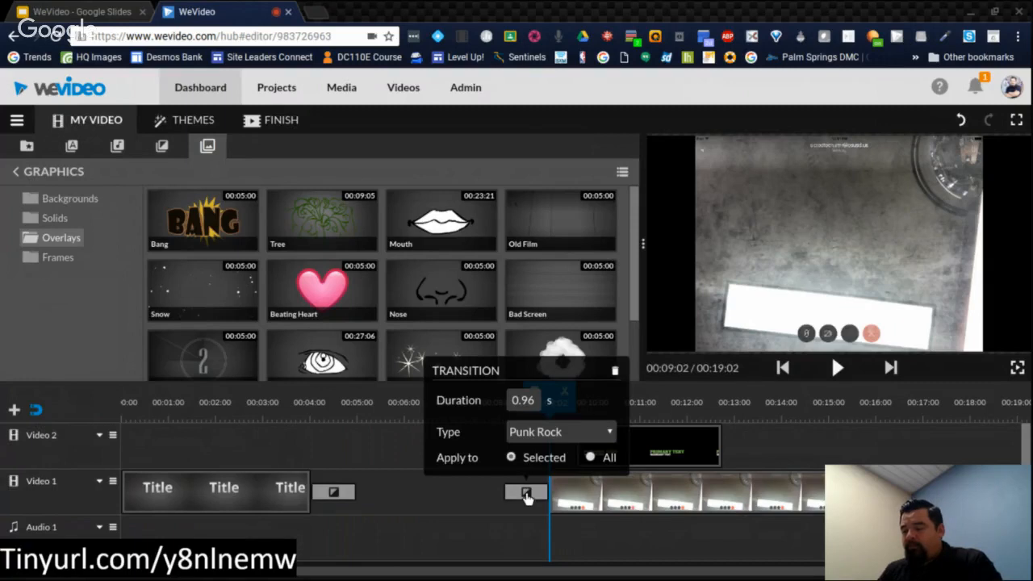
click(520, 502)
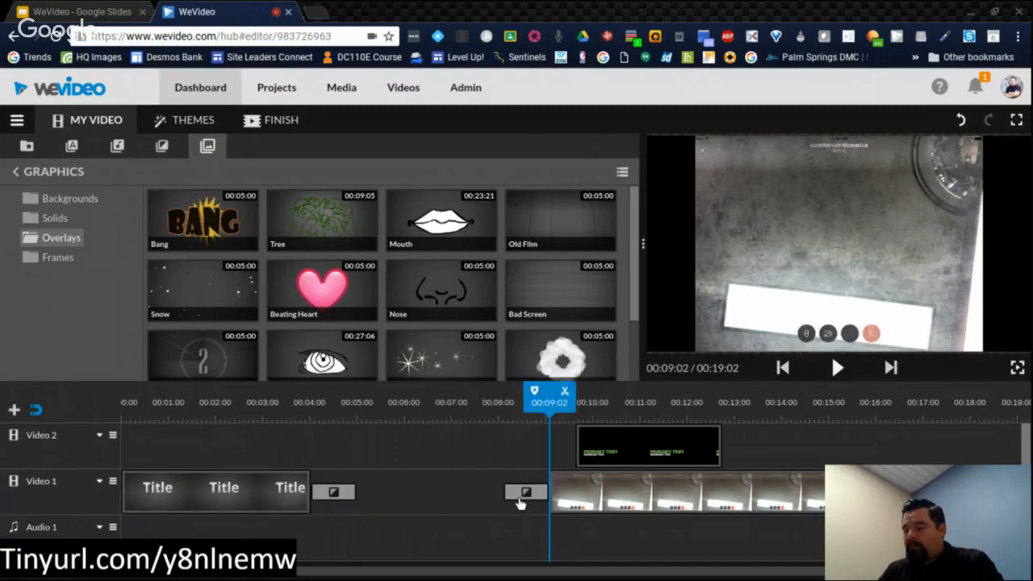
click(519, 495)
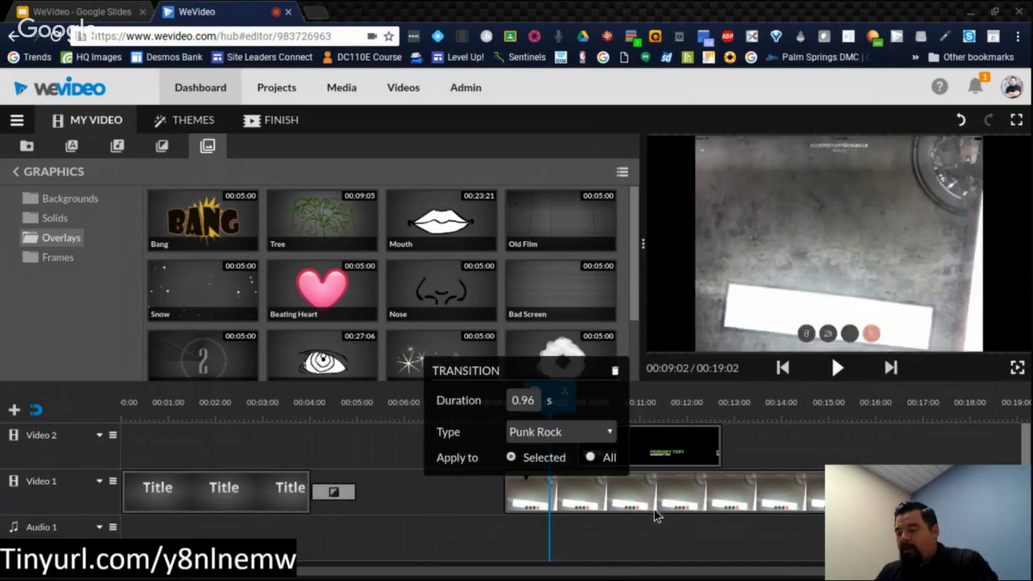
scroll(640, 544, right, 20)
click(640, 544)
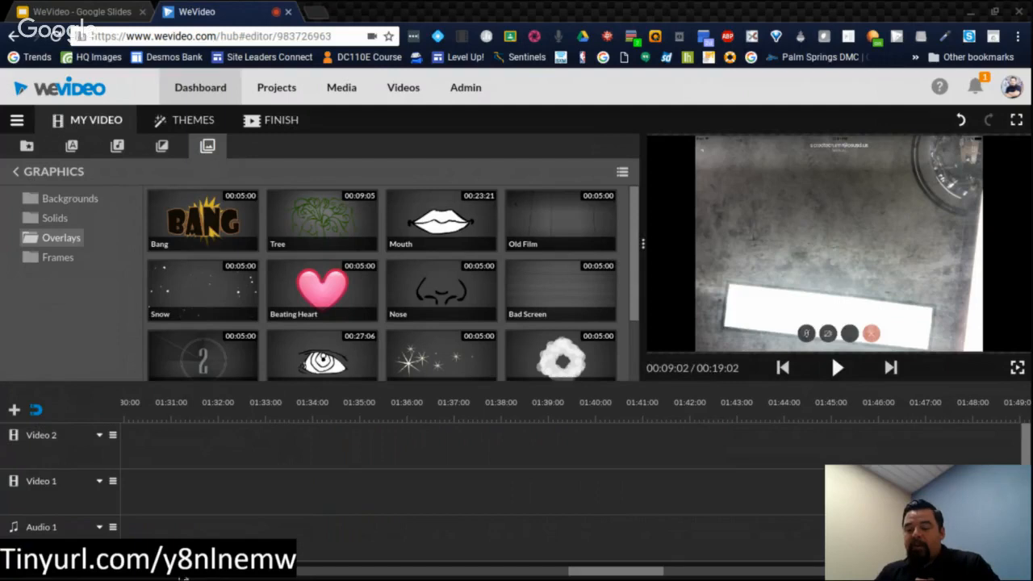
Step: Move the IMG_0043 clip earlier on Video 1 to start at 00:05:06, and preview the lower-third title over it at 00:10:22
click(179, 572)
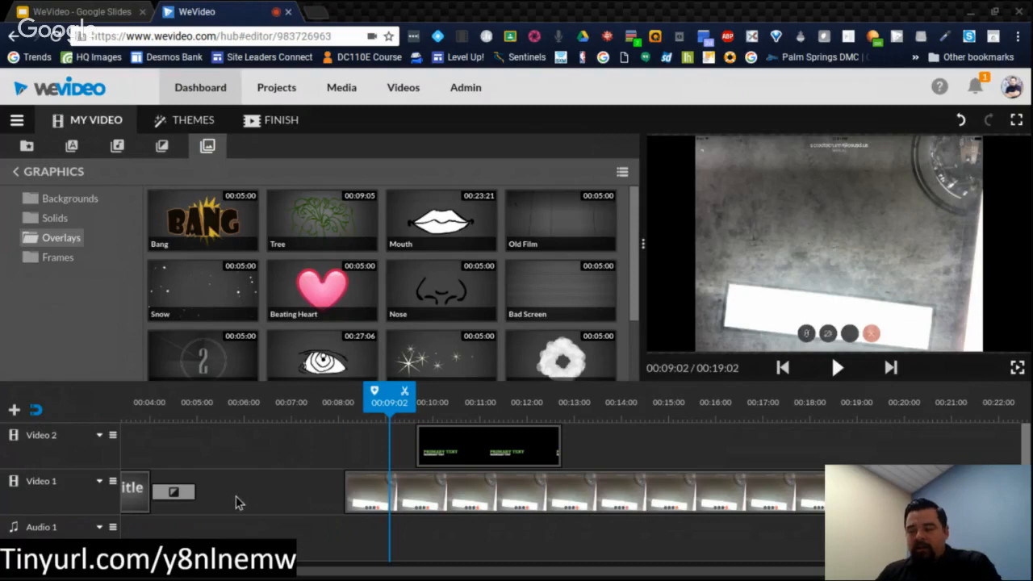
click(371, 488)
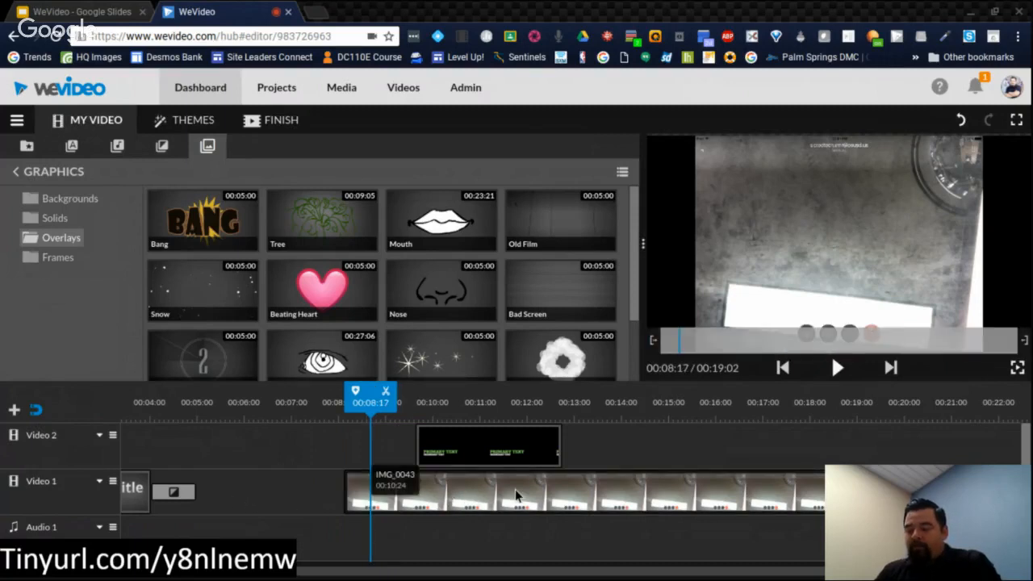
drag(519, 495, 383, 488)
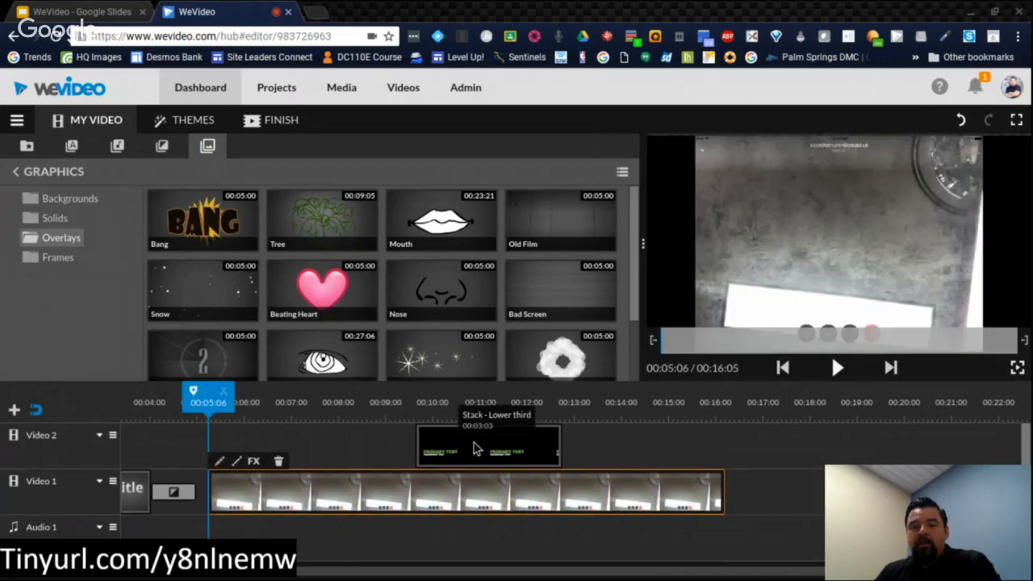
click(474, 449)
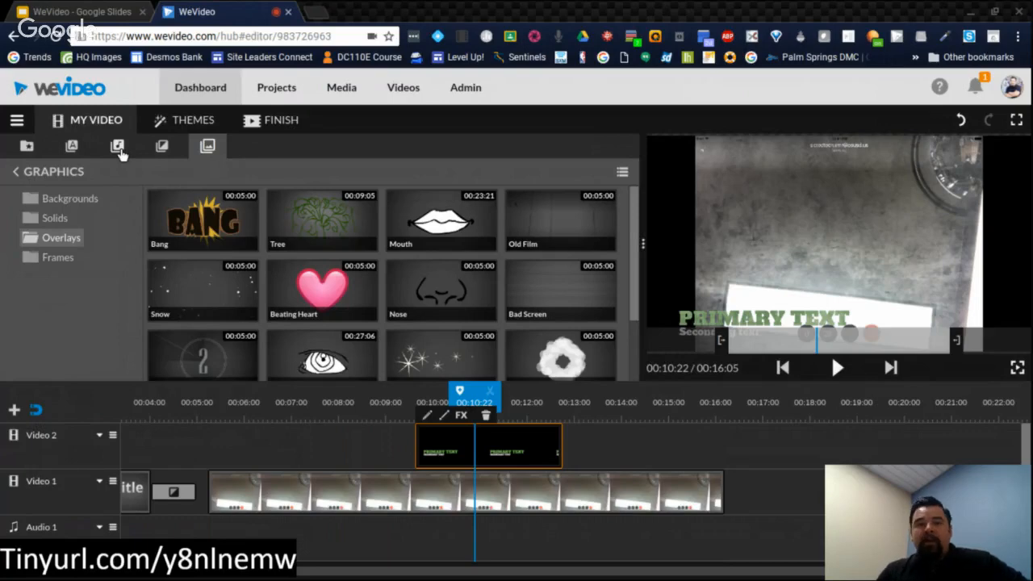
Step: Try to place the free music track Inspiration - Mega Music on the Audio 1 track, and inspect the timeline's audio tracks
click(118, 147)
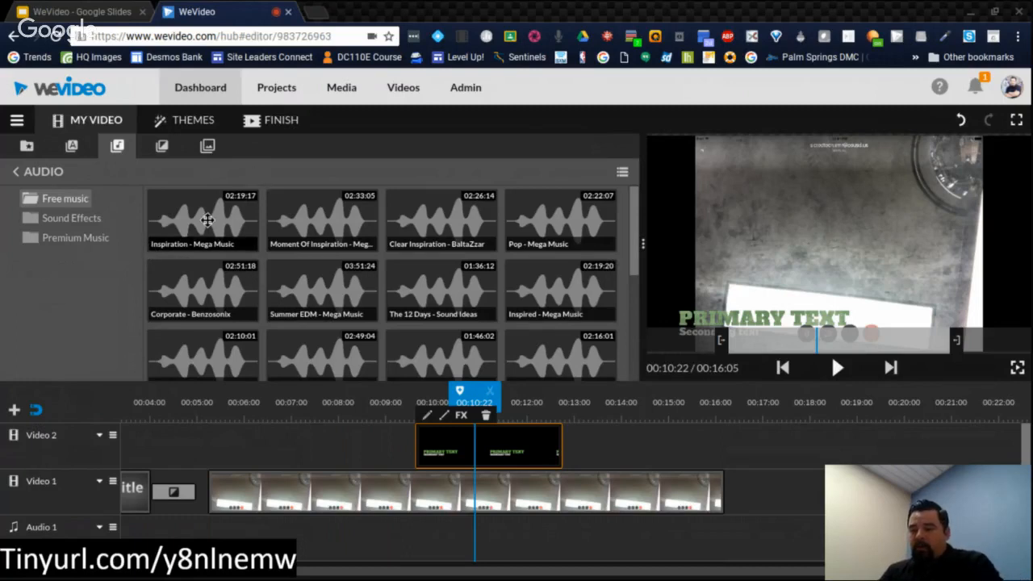
click(207, 220)
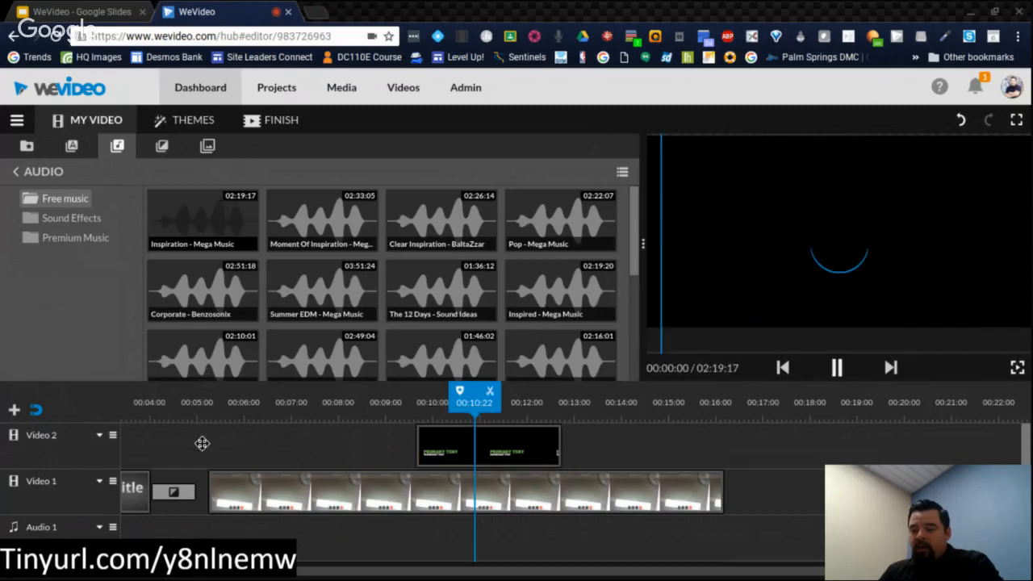
drag(191, 524, 190, 524)
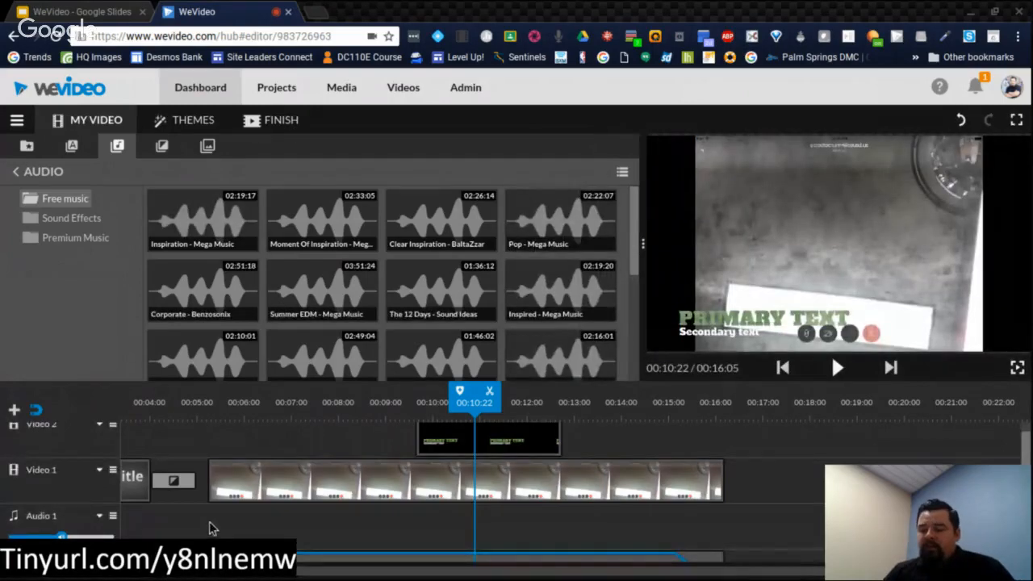
scroll(211, 527, down, 1)
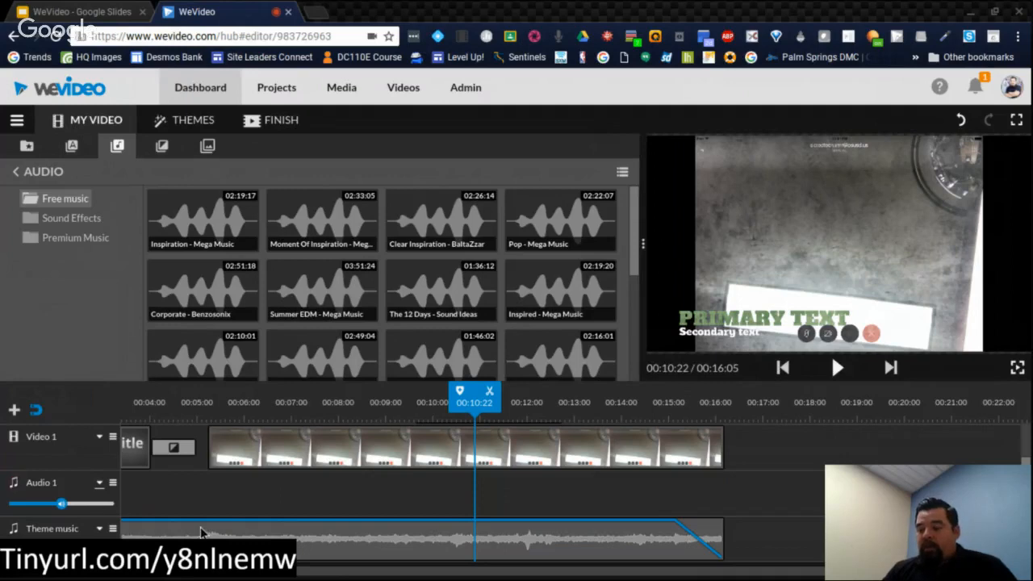
drag(168, 570, 156, 570)
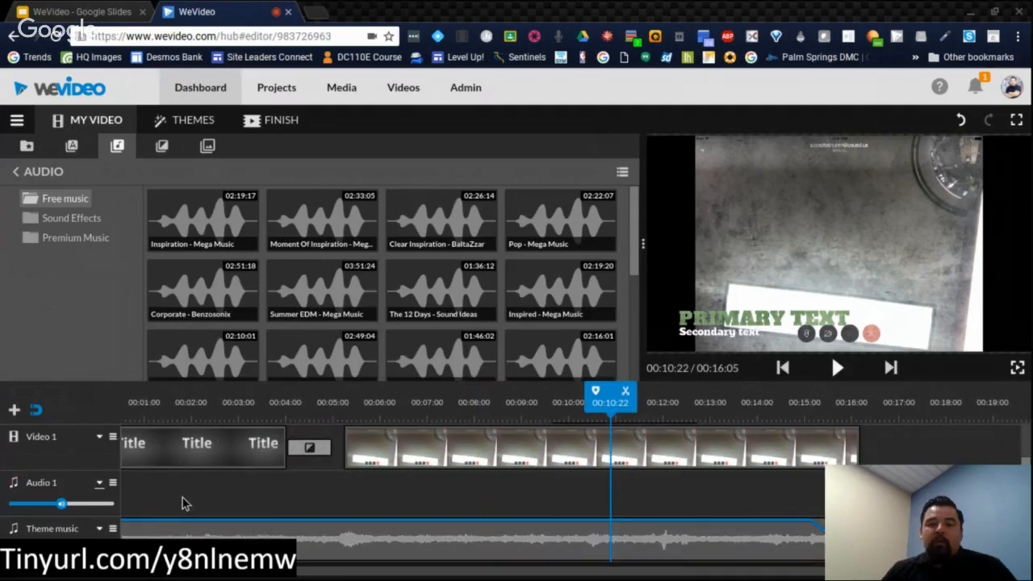
scroll(185, 503, up, 1)
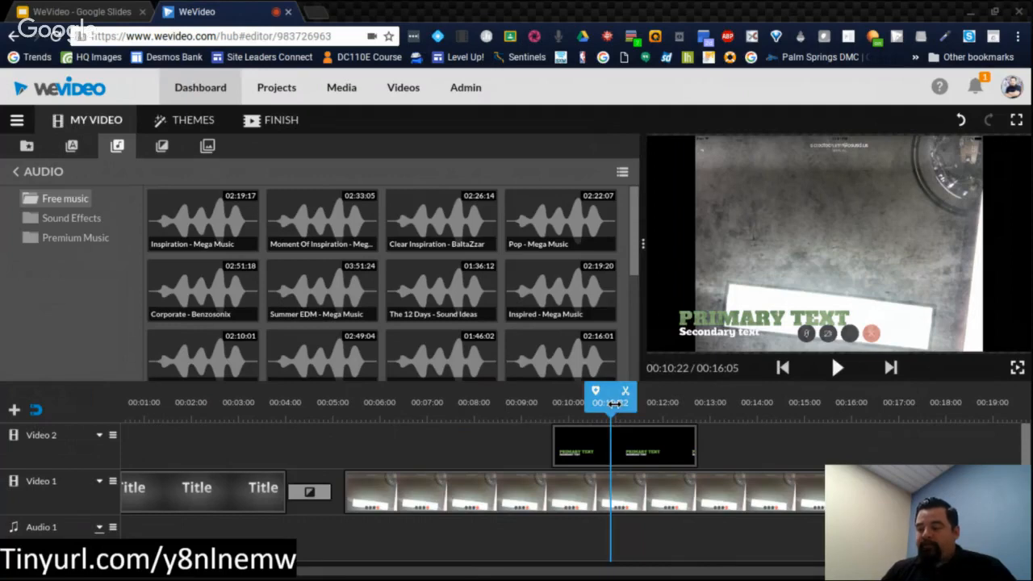
Step: Preview the timeline from 00:08:00 past the end of the lower-third title, and select the IMG_0043 clip at 00:14:14
drag(614, 404, 480, 402)
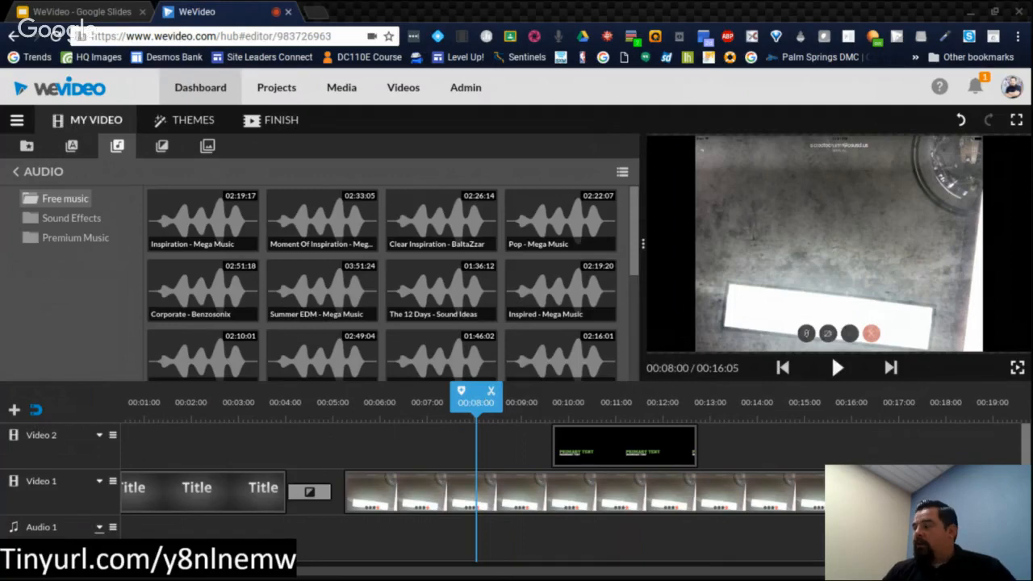
key(space)
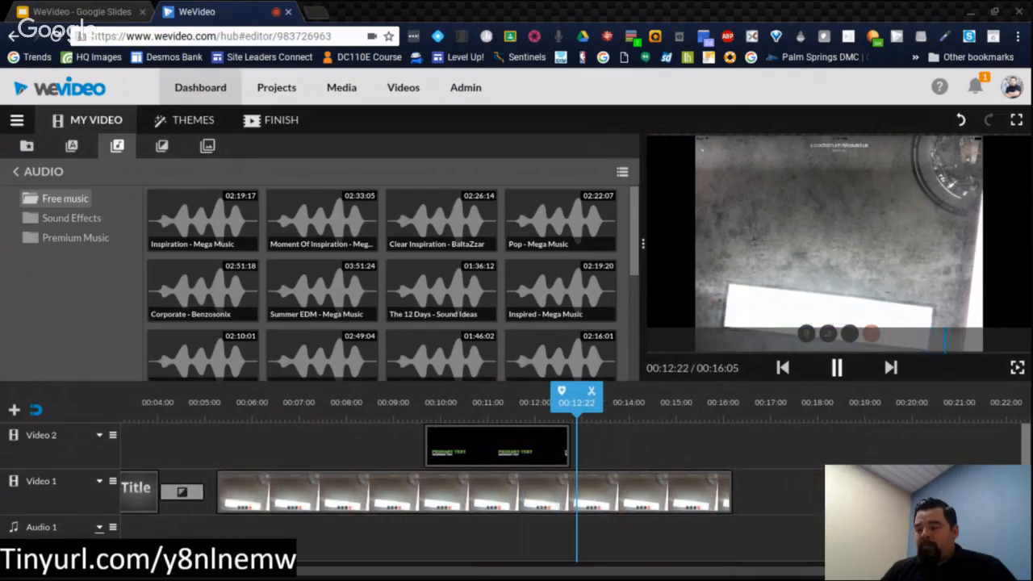
click(831, 353)
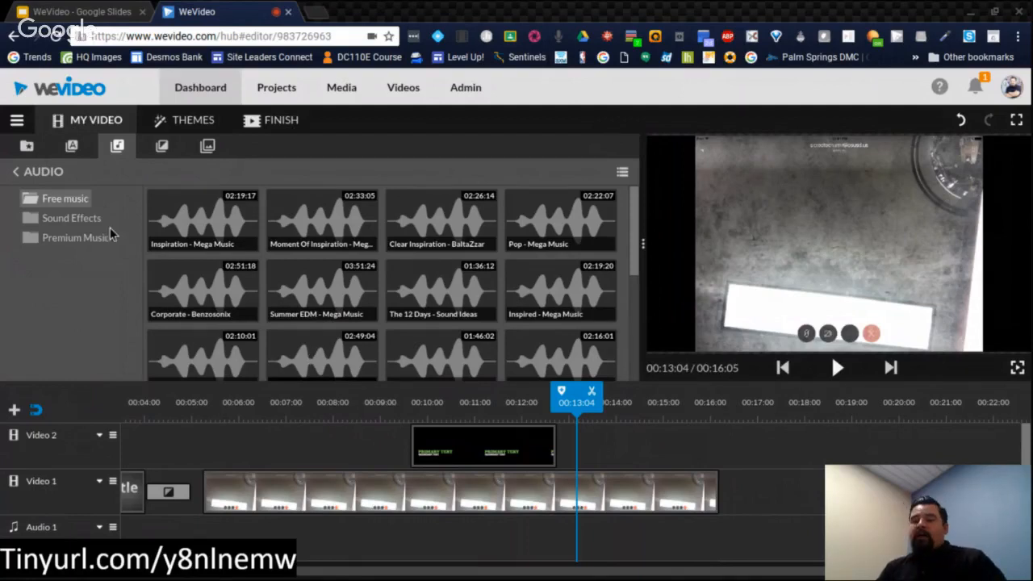
click(643, 496)
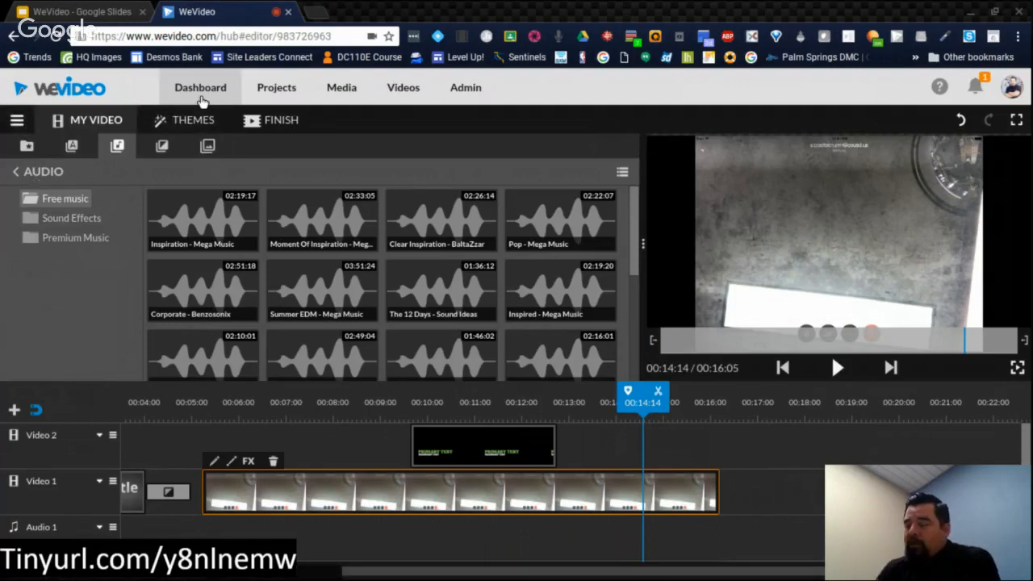
Step: Publish the video as My Video 1 in 720p HD, using the Primary Text frame as its thumbnail
click(274, 122)
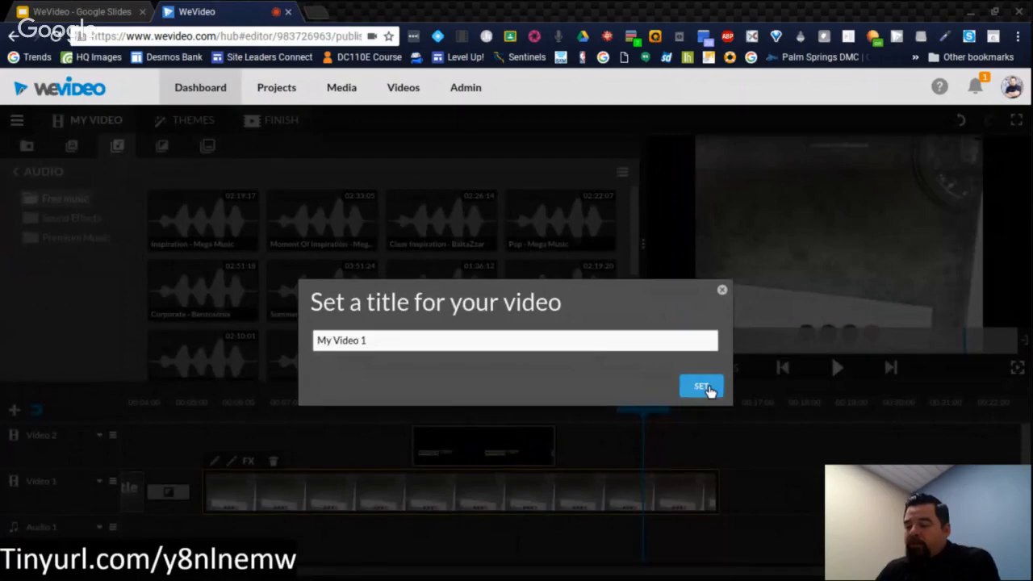
click(708, 389)
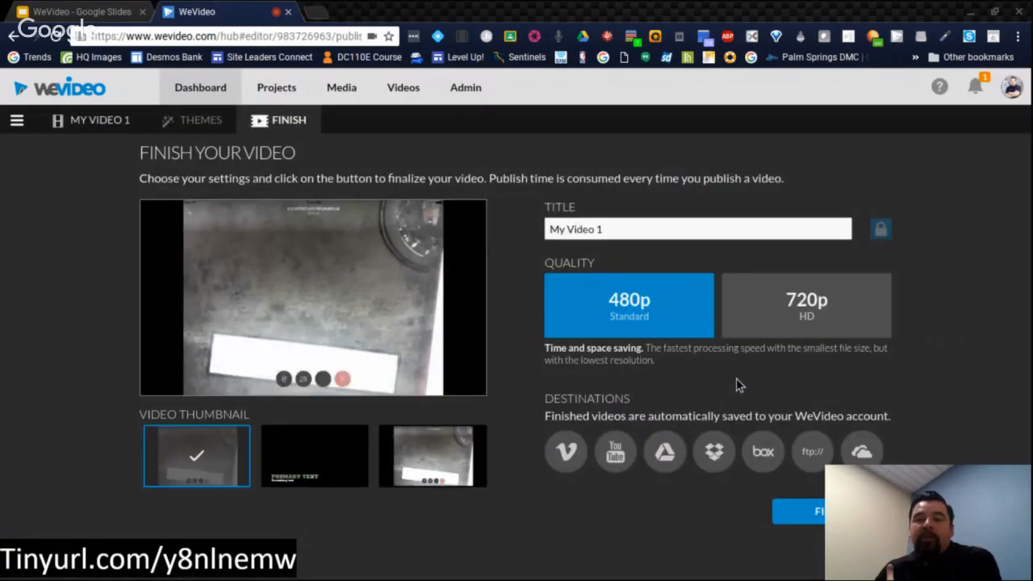
click(798, 316)
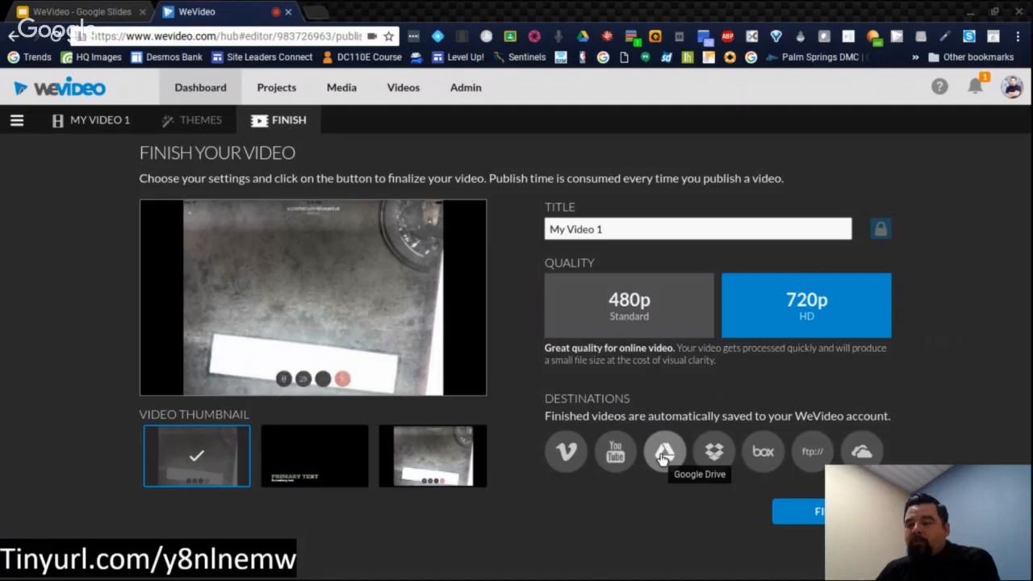
click(353, 466)
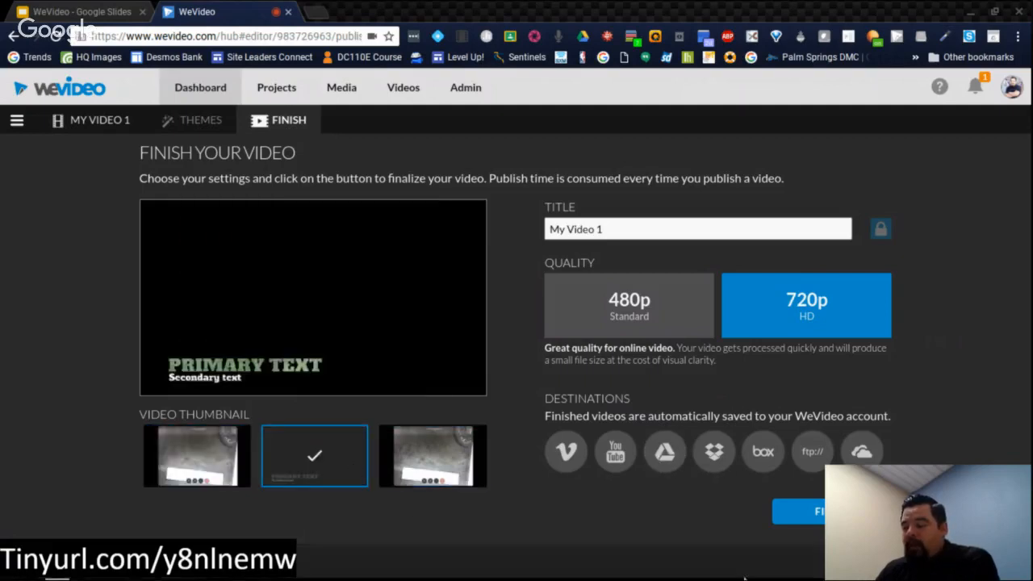
click(819, 514)
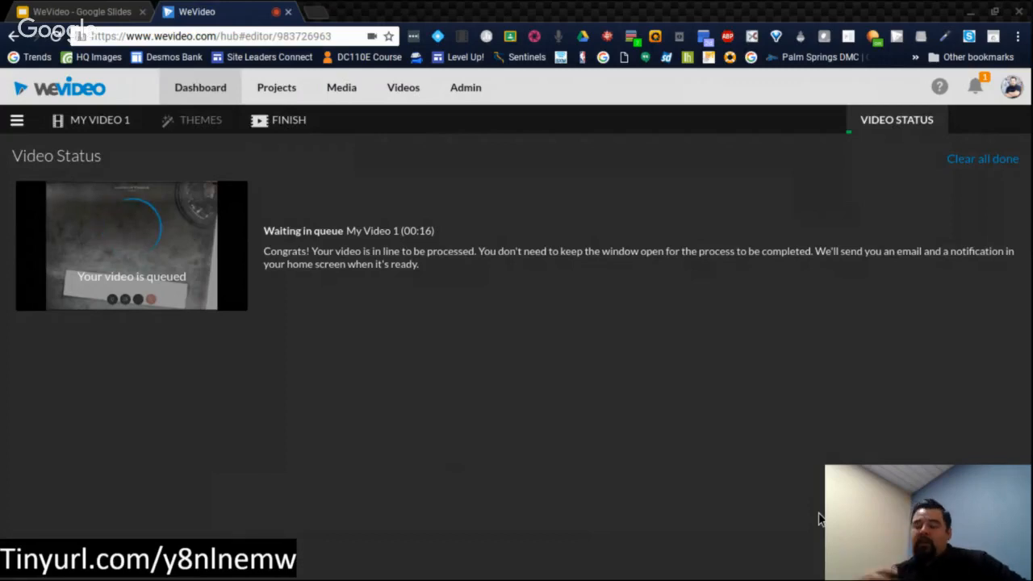
Step: Return to the dashboard, look through the recent edits, and open the full list of own projects
click(216, 94)
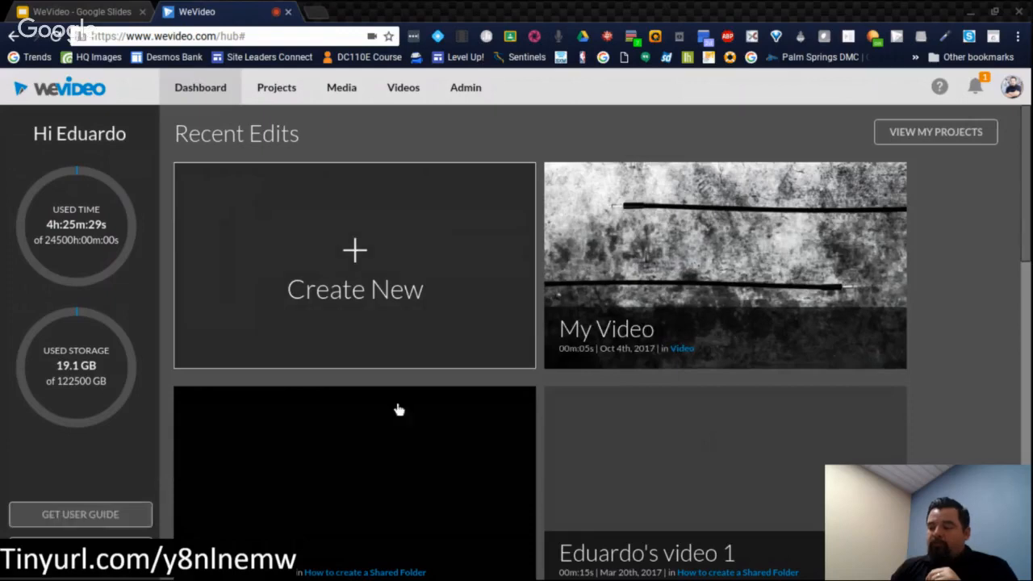
scroll(427, 416, down, 5)
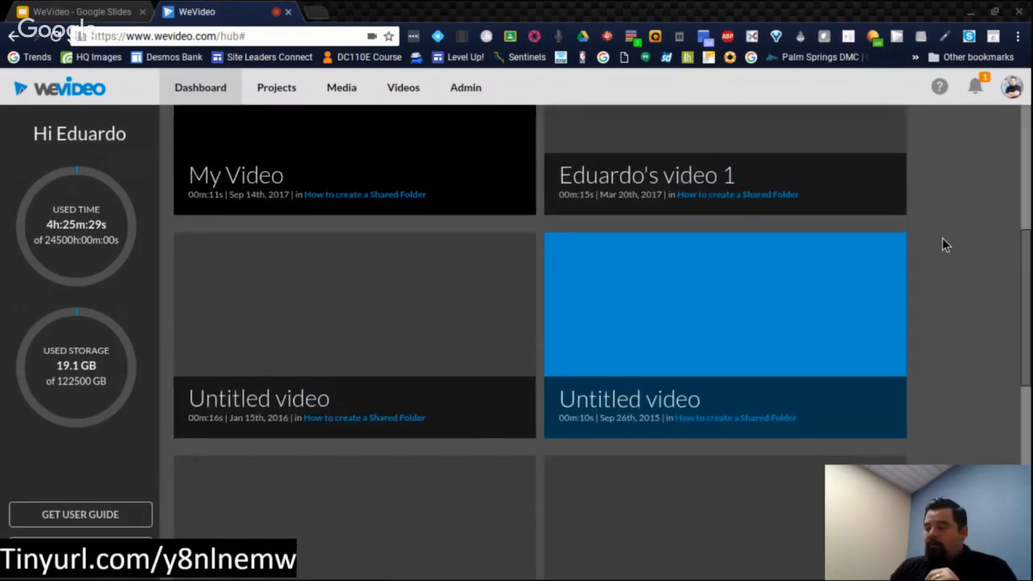
scroll(942, 237, up, 5)
click(901, 139)
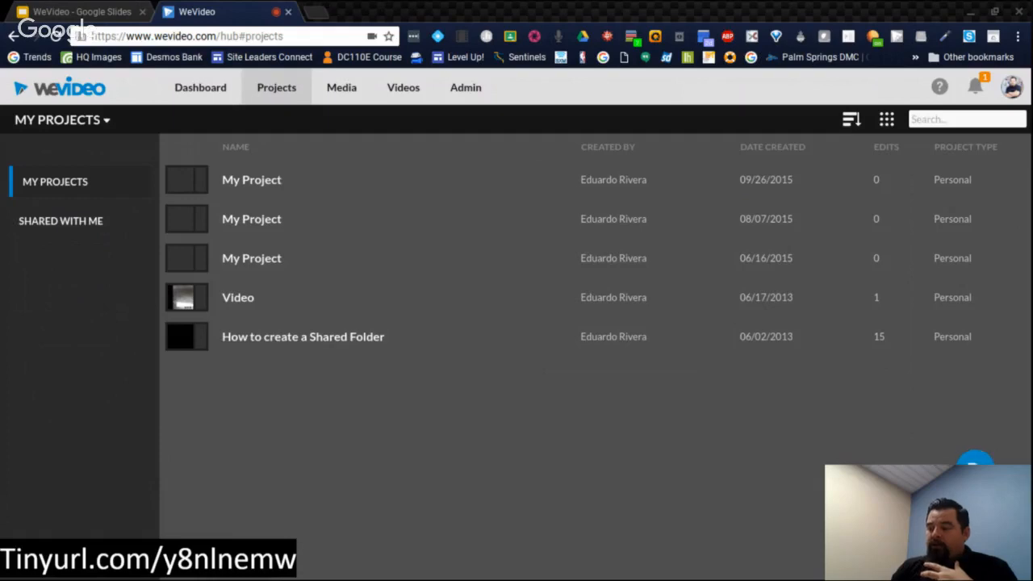
Step: Start creating a new project and compare the Personal, Collaborative and Shared project types
click(975, 469)
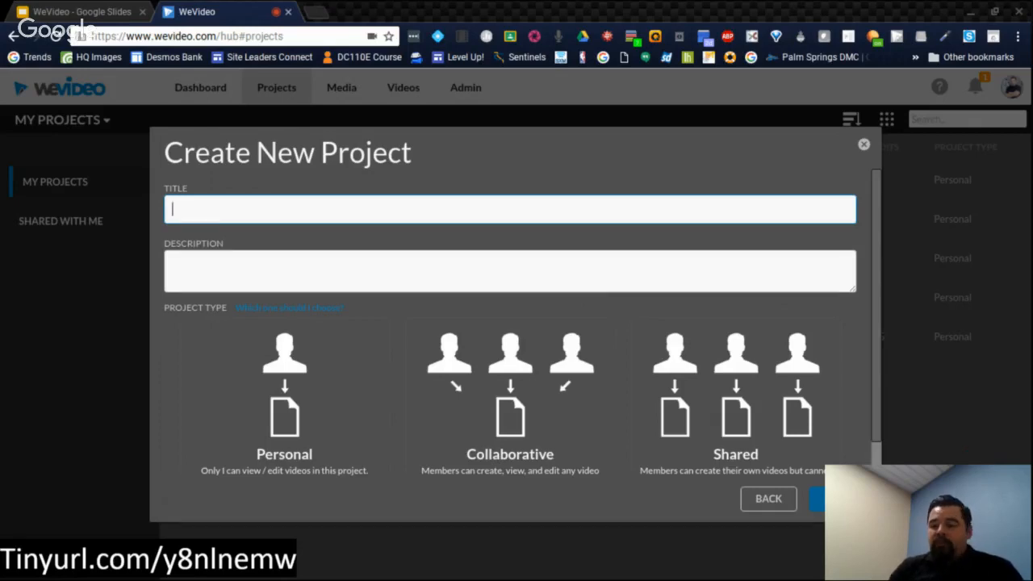
click(292, 428)
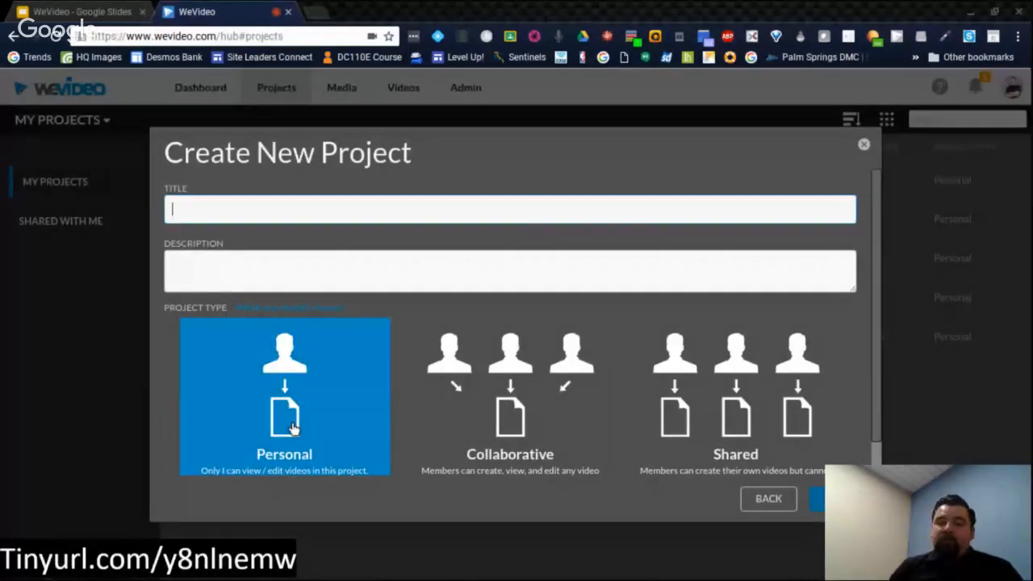
click(509, 434)
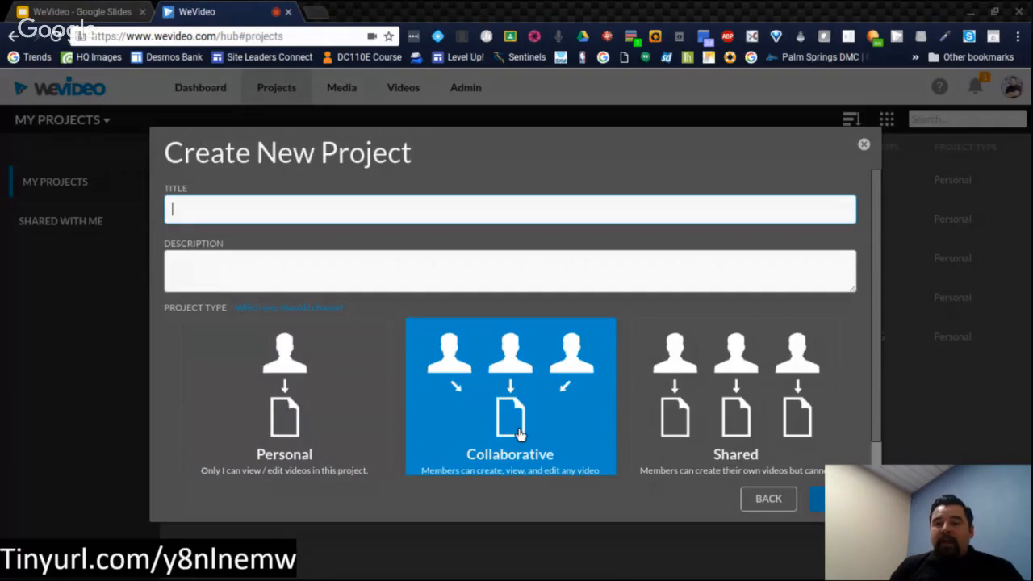
click(677, 447)
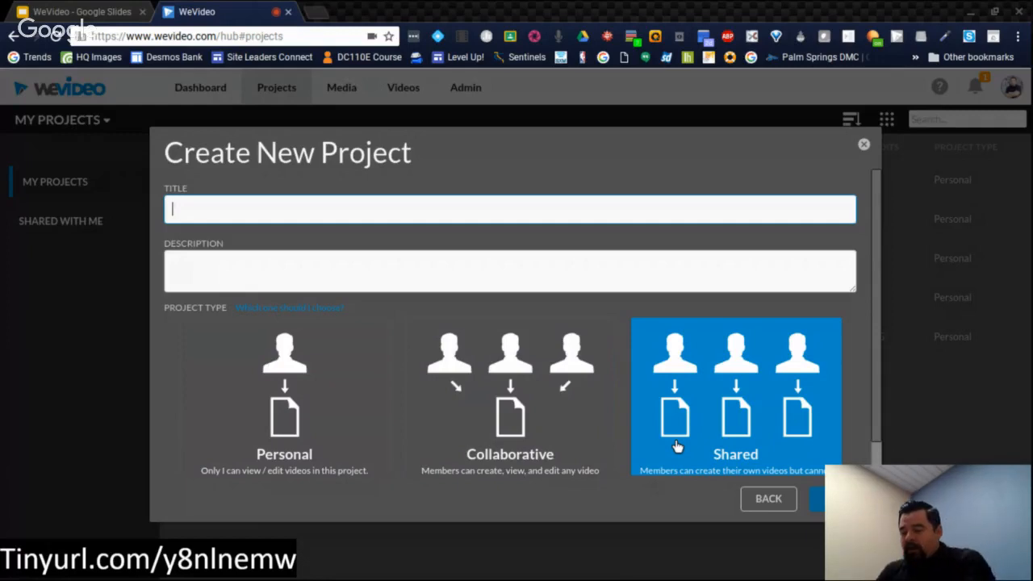
Step: Title the new project "Exploring SLope INtercept FOrm" and give it the description "Testing Shared"
text(Expl)
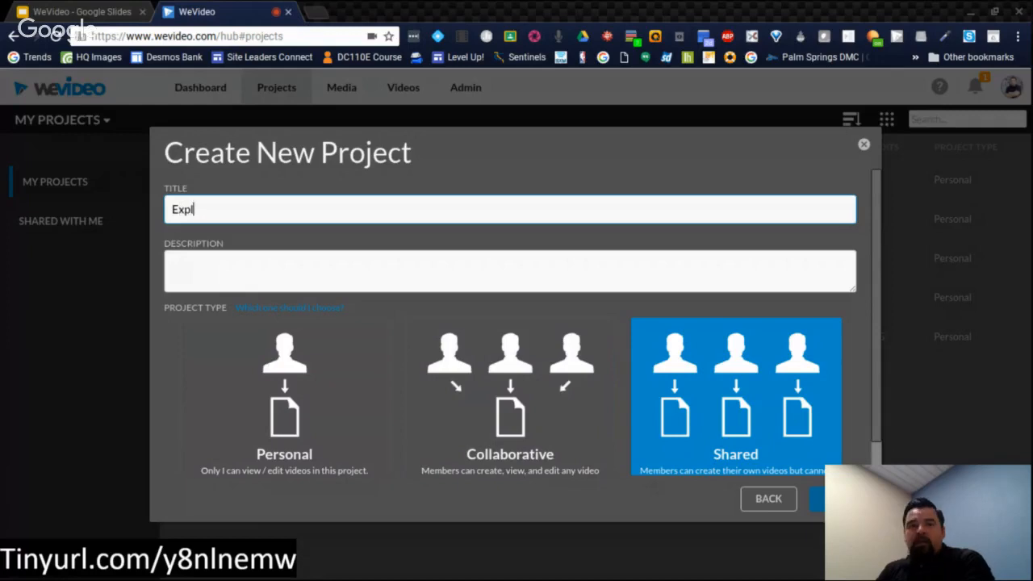
text(oring )
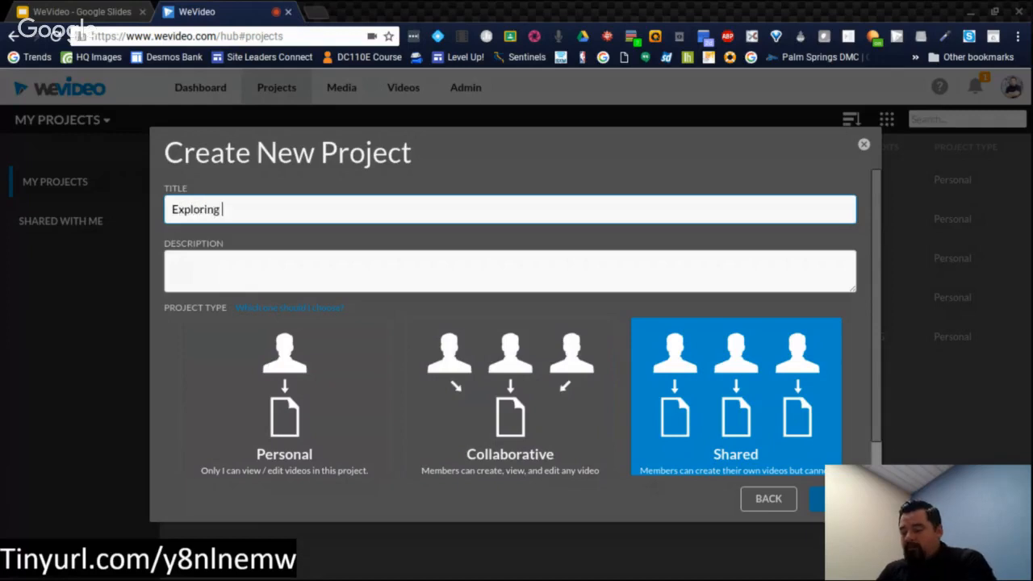
text(SLope INtercept)
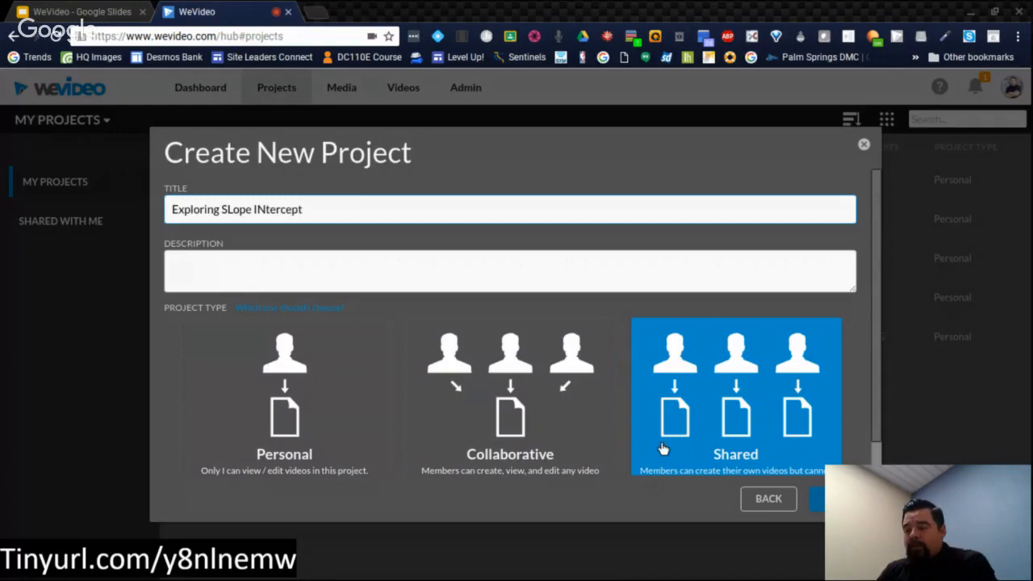
text( FOrm)
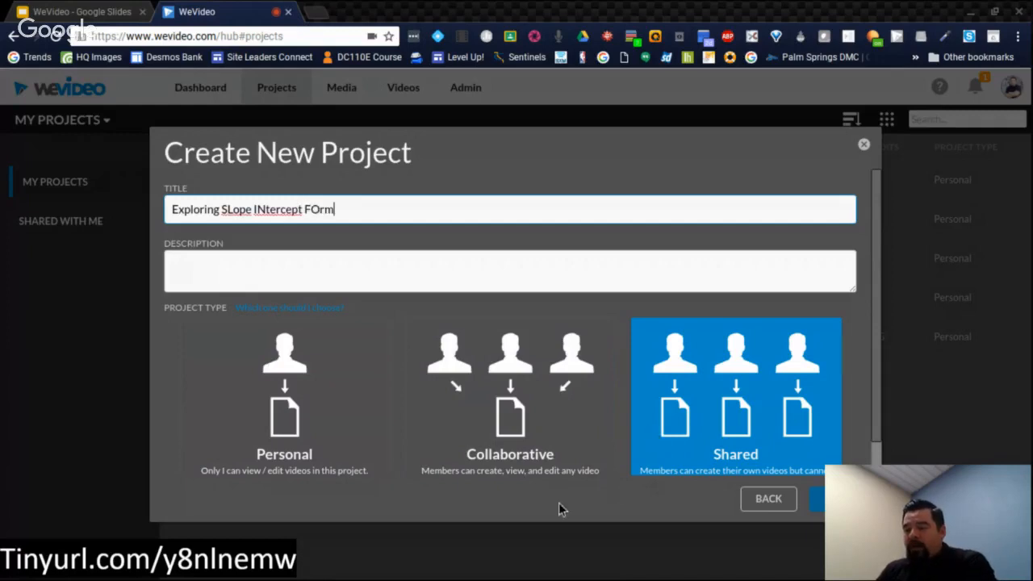
click(376, 270)
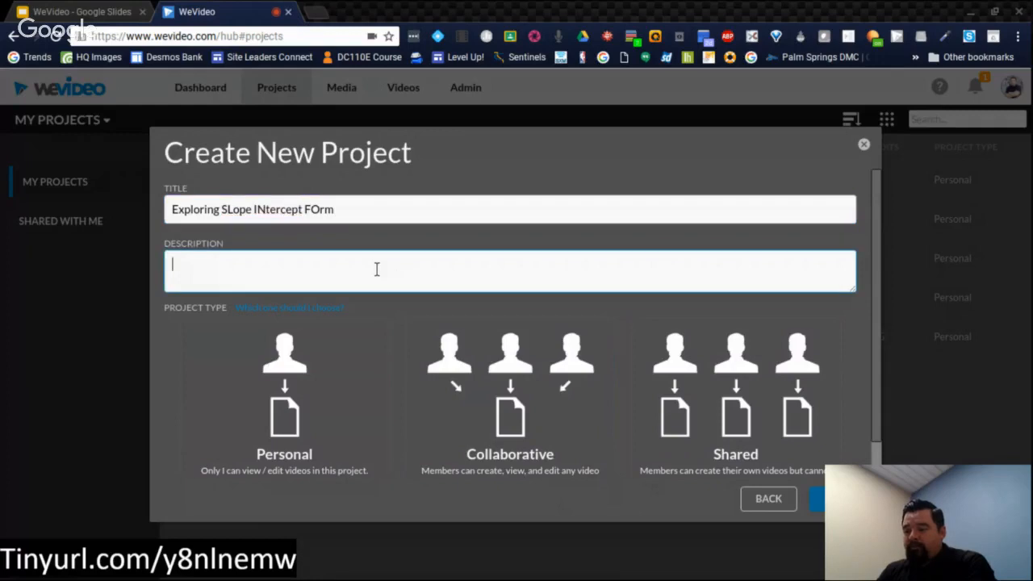
text(Testing )
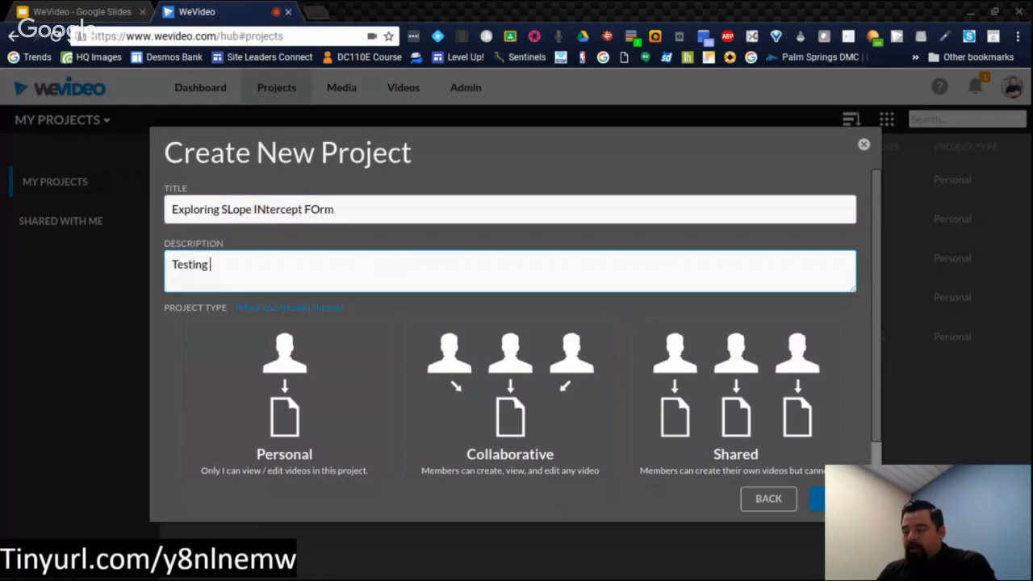
text(Shared)
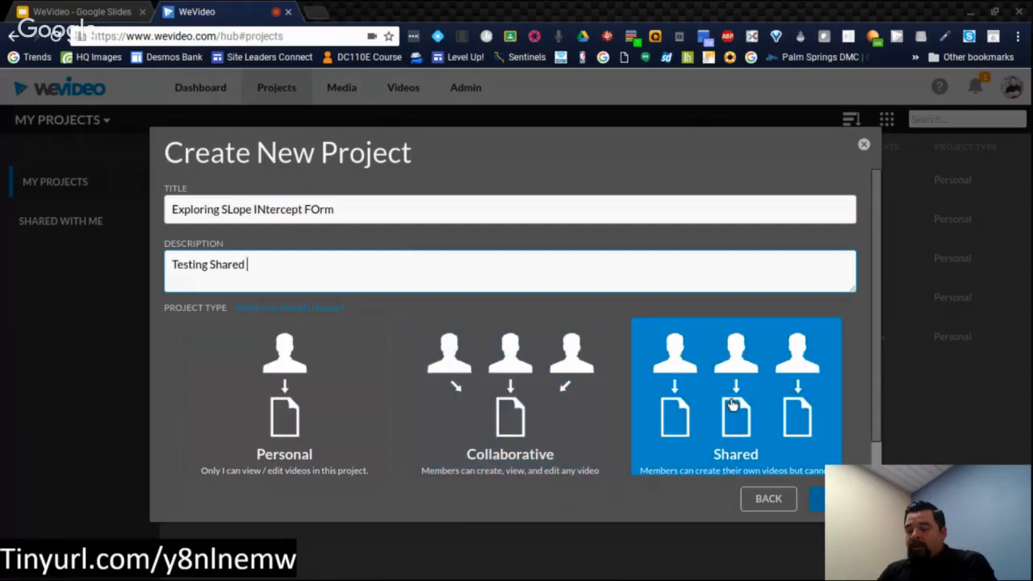
Step: Choose the Shared project type and set members to be invited with a link
scroll(732, 403, down, 1)
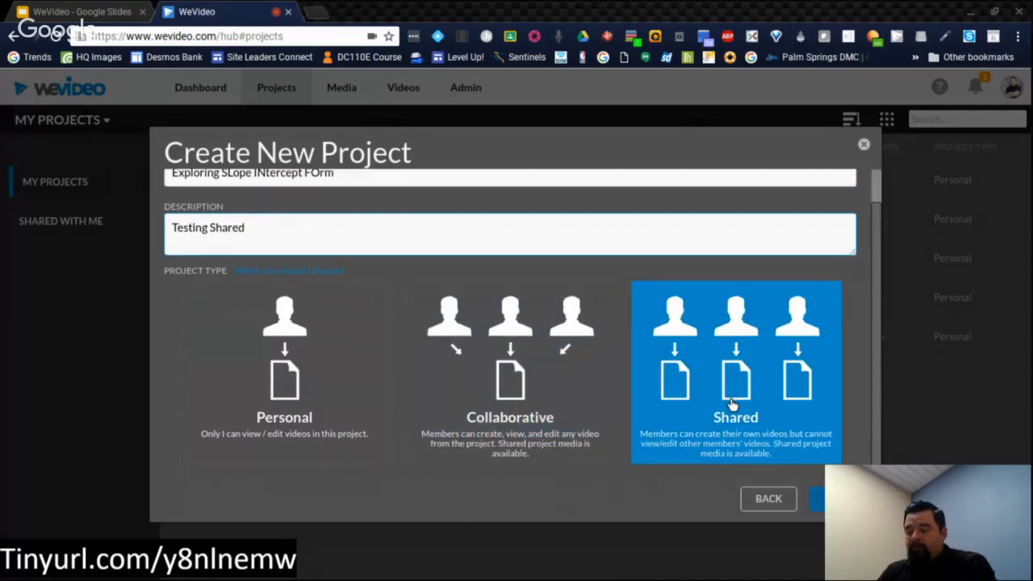
click(746, 416)
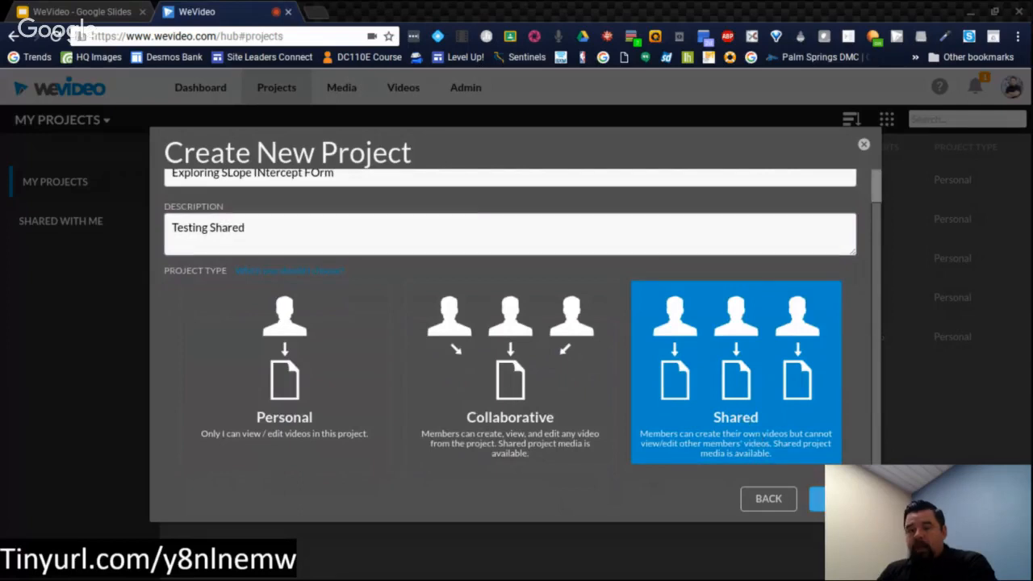
click(817, 498)
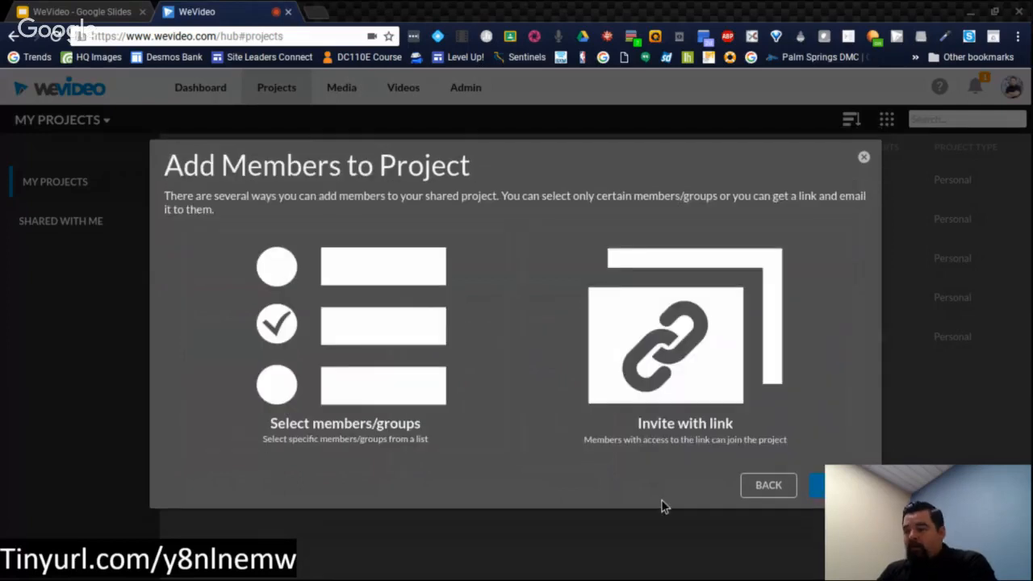
click(452, 435)
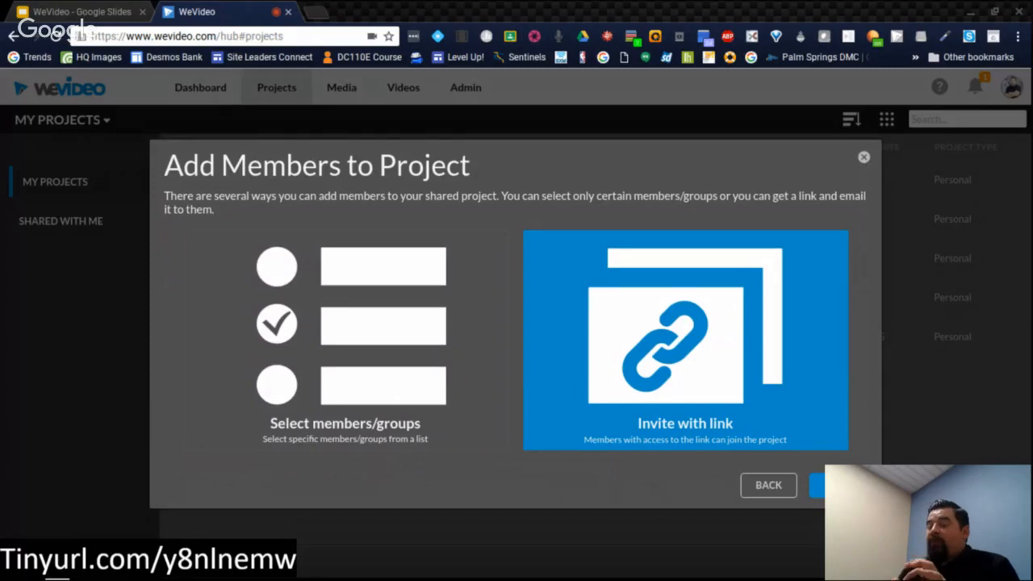
click(838, 485)
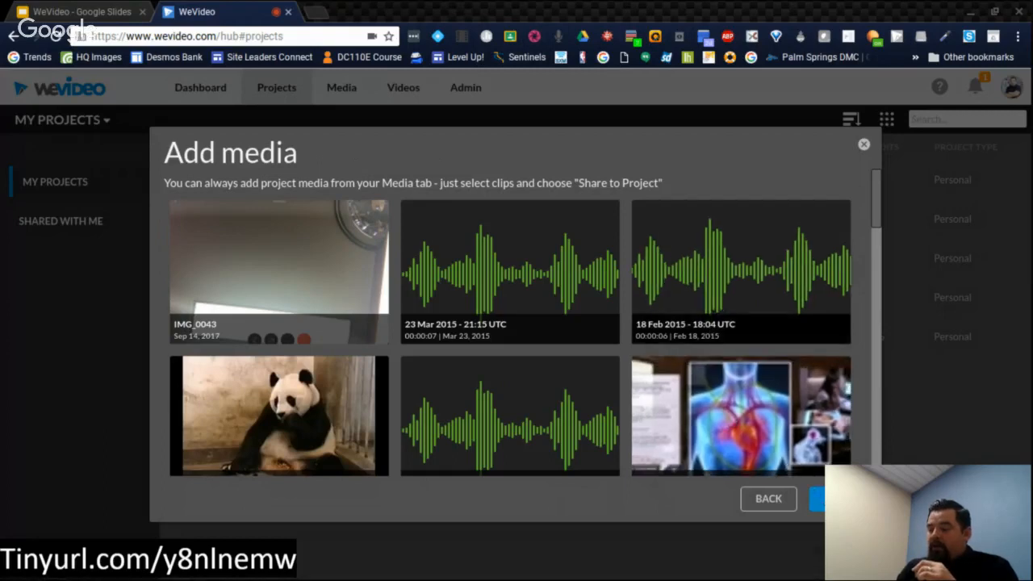
Step: Add the heart anatomy clip as project media and finish creating the shared project, highlighting its invitation link
click(778, 457)
click(778, 457)
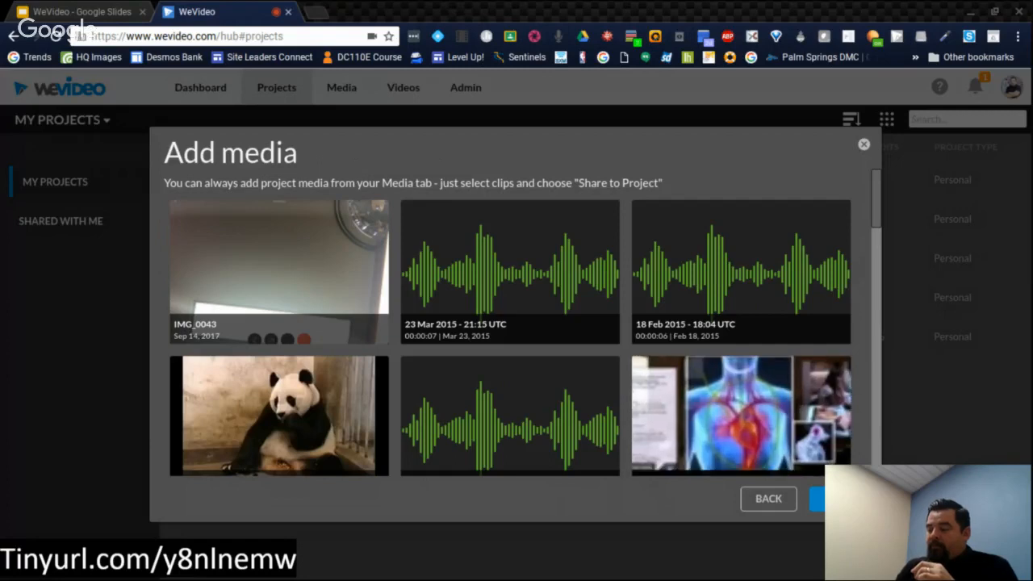
click(808, 464)
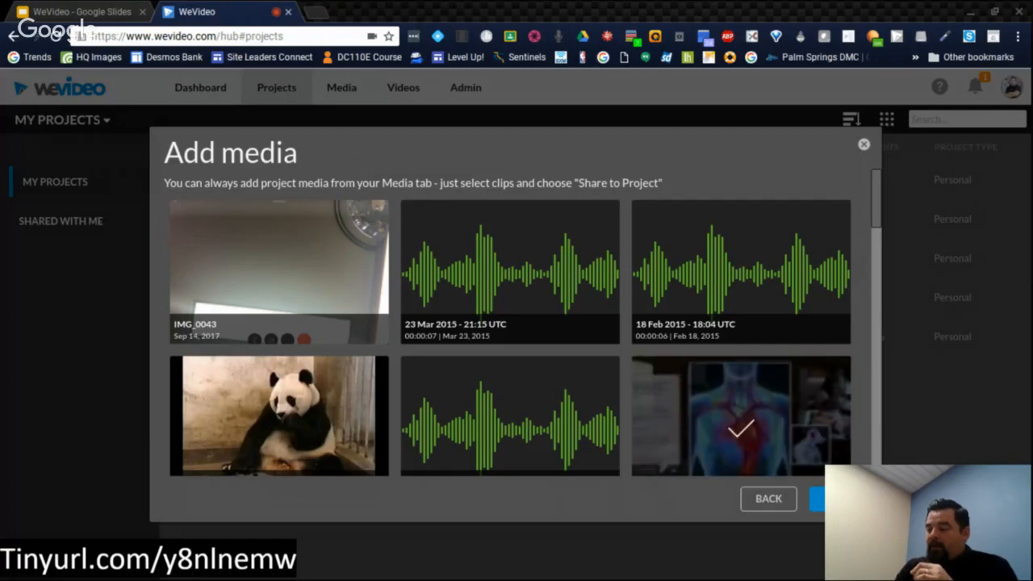
click(838, 499)
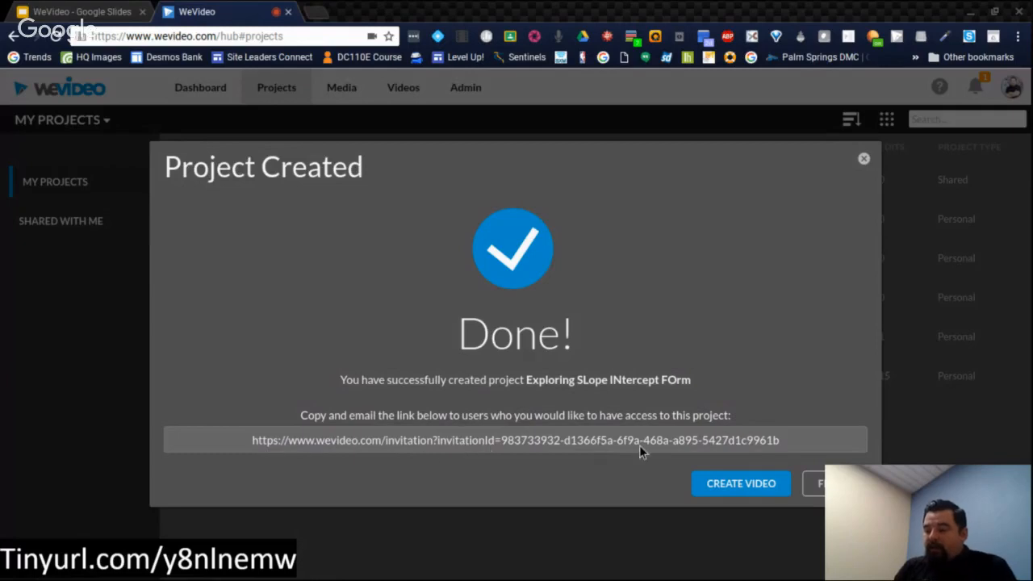
click(669, 440)
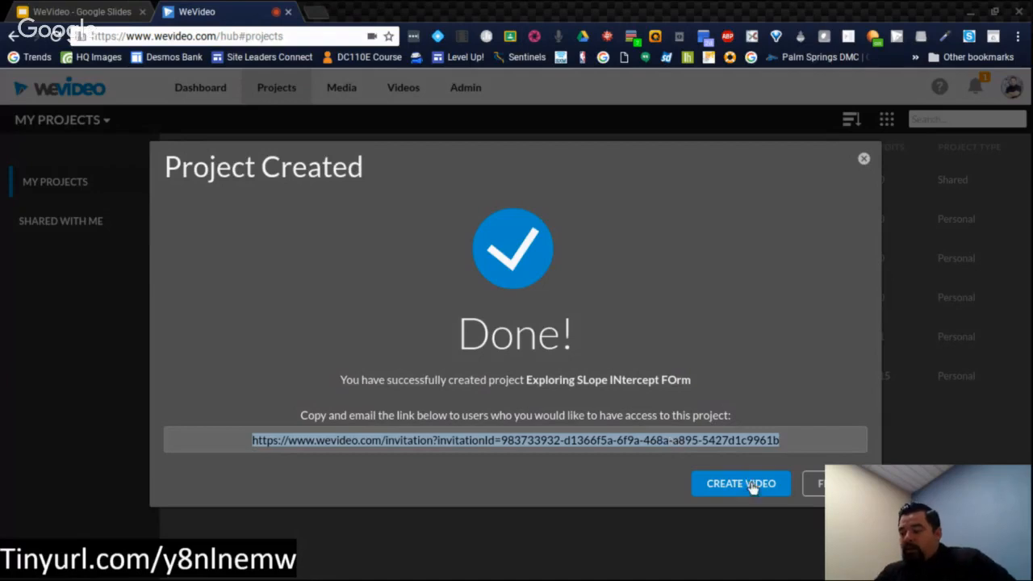
click(821, 487)
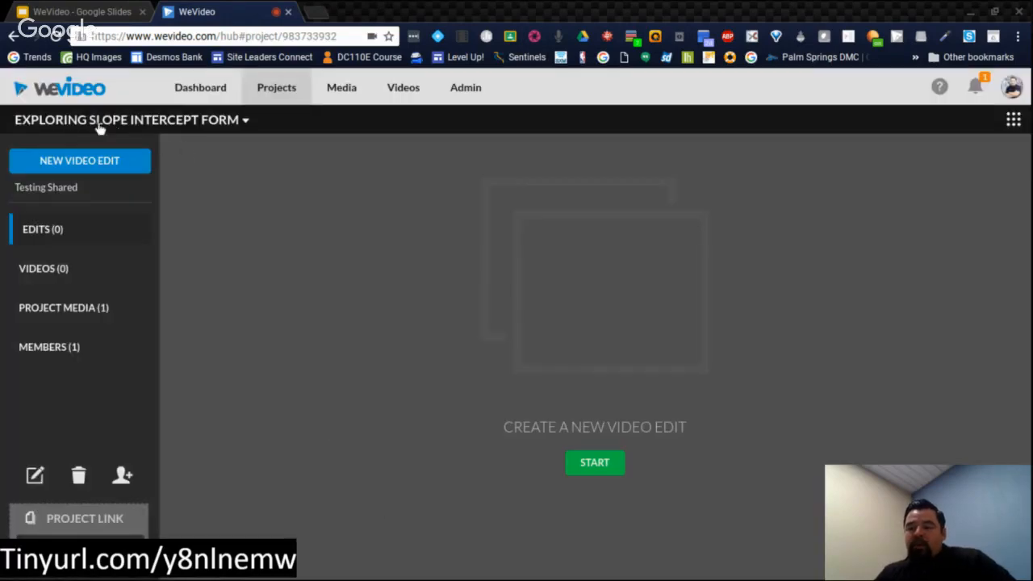
Step: Show the member list of the new Exploring Slope Intercept Form project
click(241, 125)
click(239, 224)
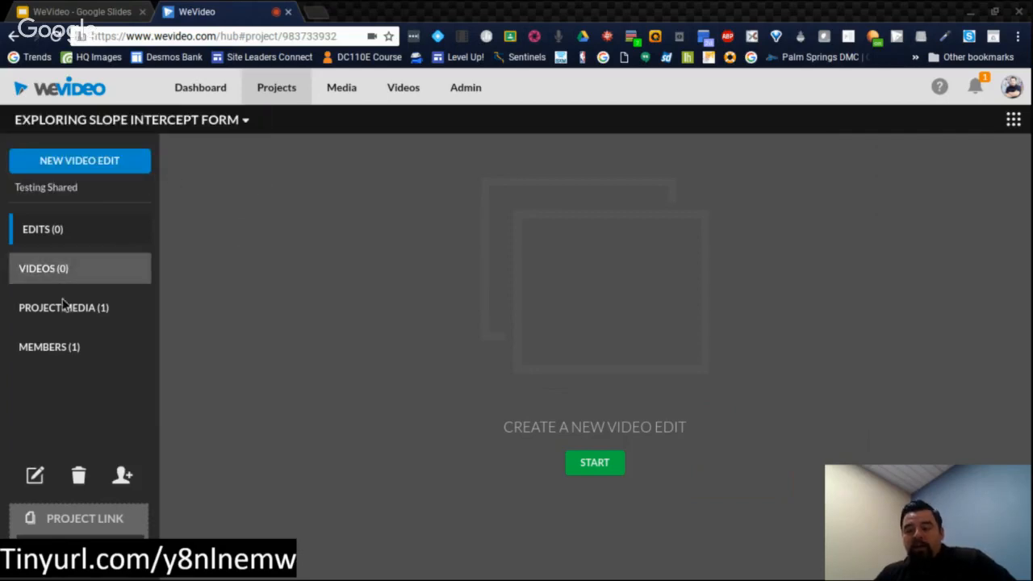
click(73, 354)
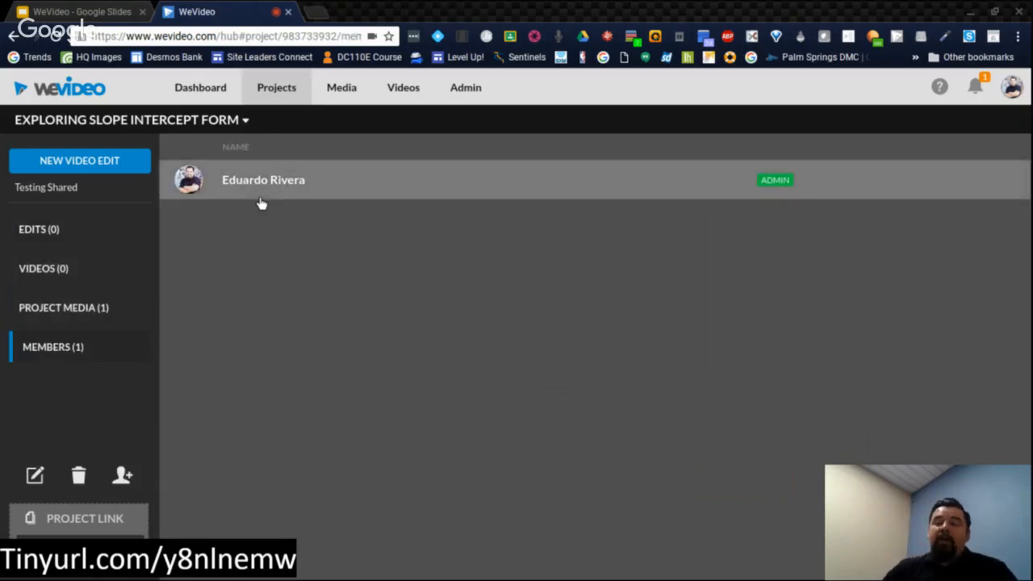
Step: Start adding members to the project by selecting specific members/groups, and search the member list by the person's first name
click(126, 475)
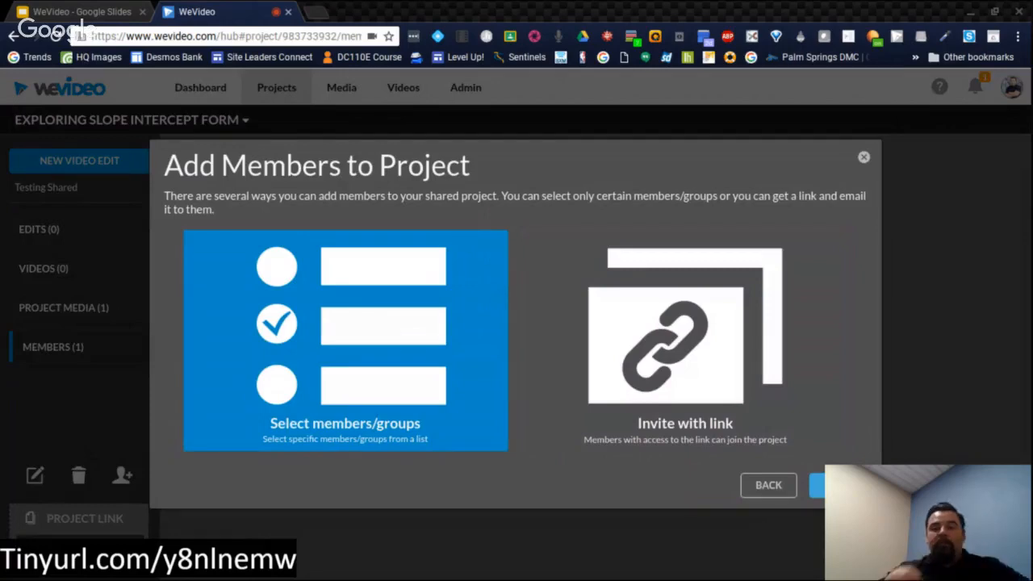
click(838, 485)
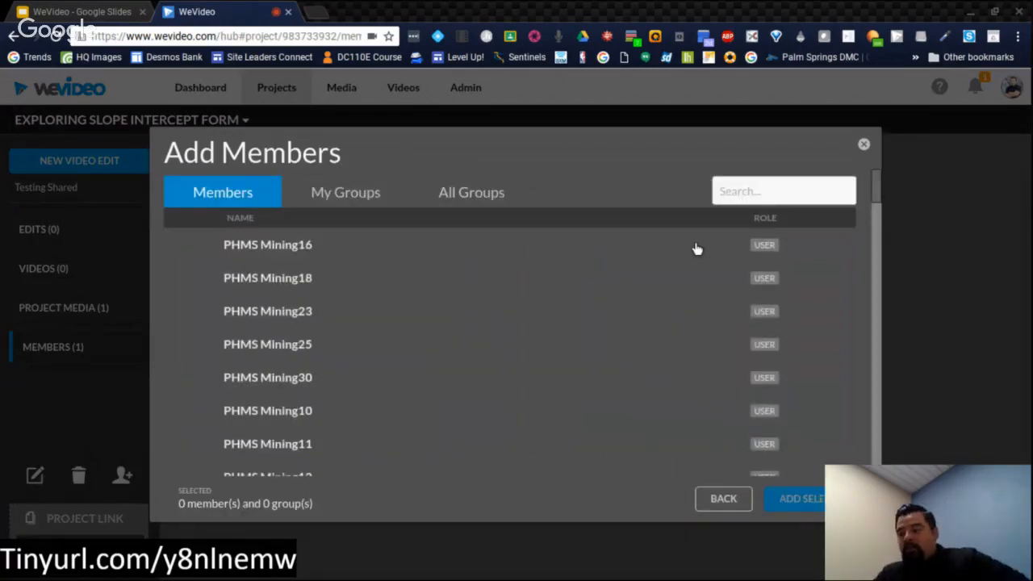
click(746, 187)
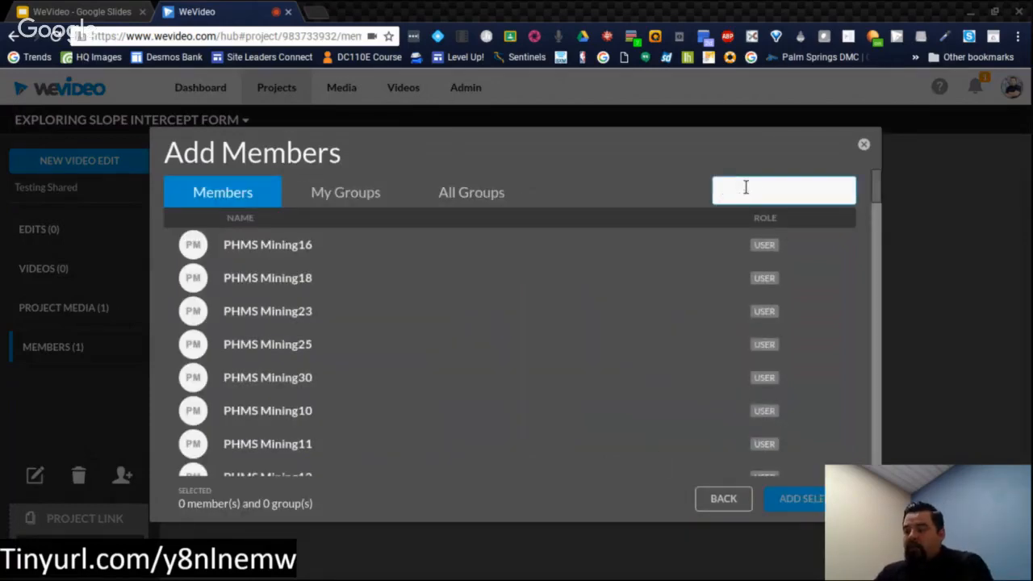
text(fabian)
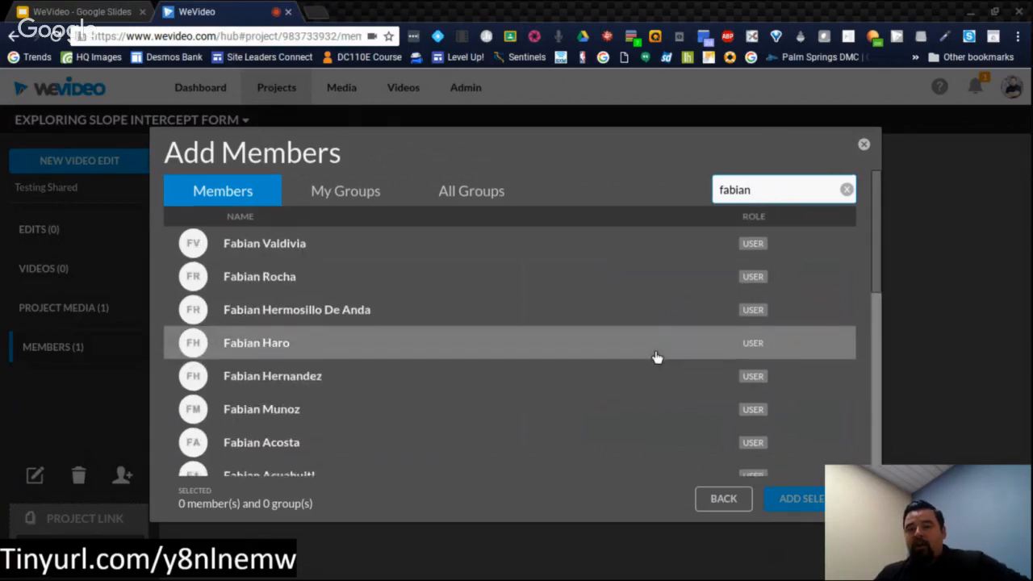
Step: Select the matching user with the blue silhouette avatar, add them to the project and finish adding members
scroll(656, 358, down, 2)
scroll(656, 358, down, 5)
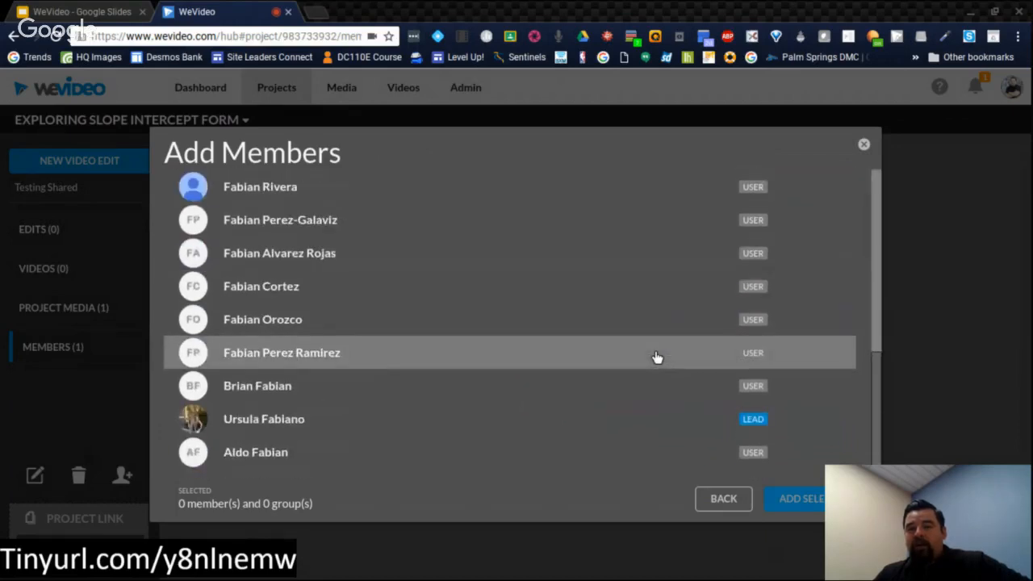
scroll(654, 357, up, 1)
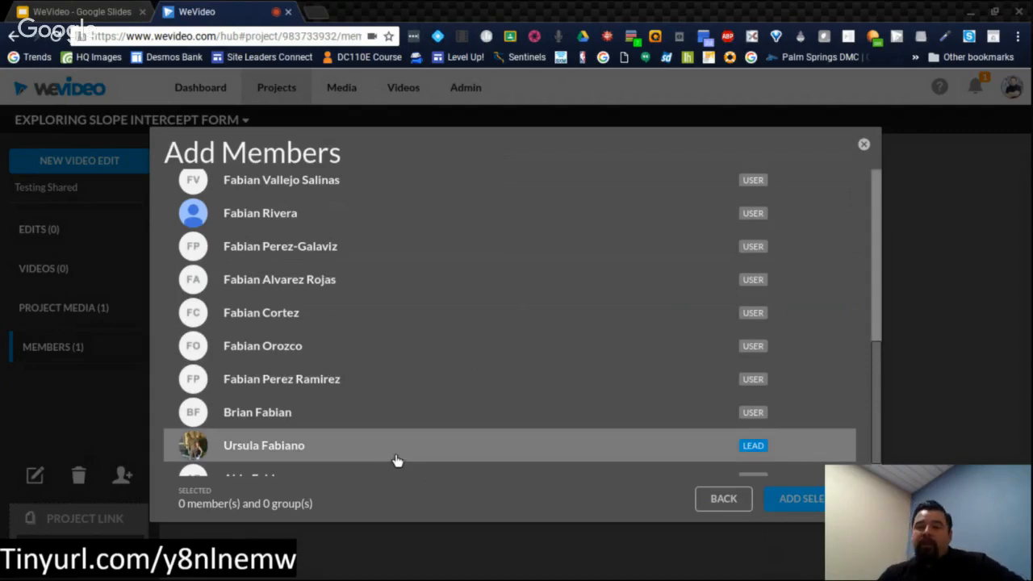
click(387, 228)
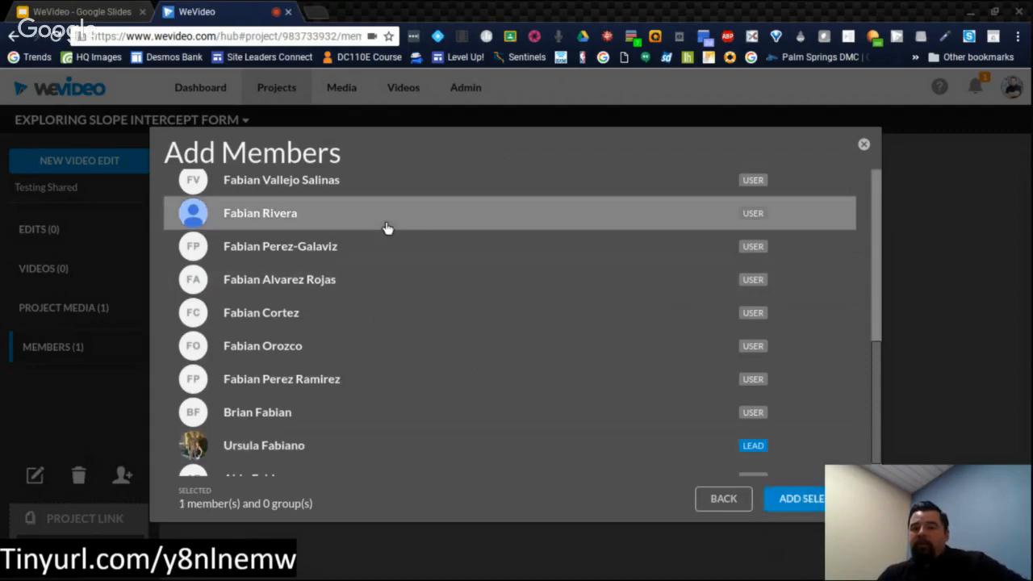
click(781, 498)
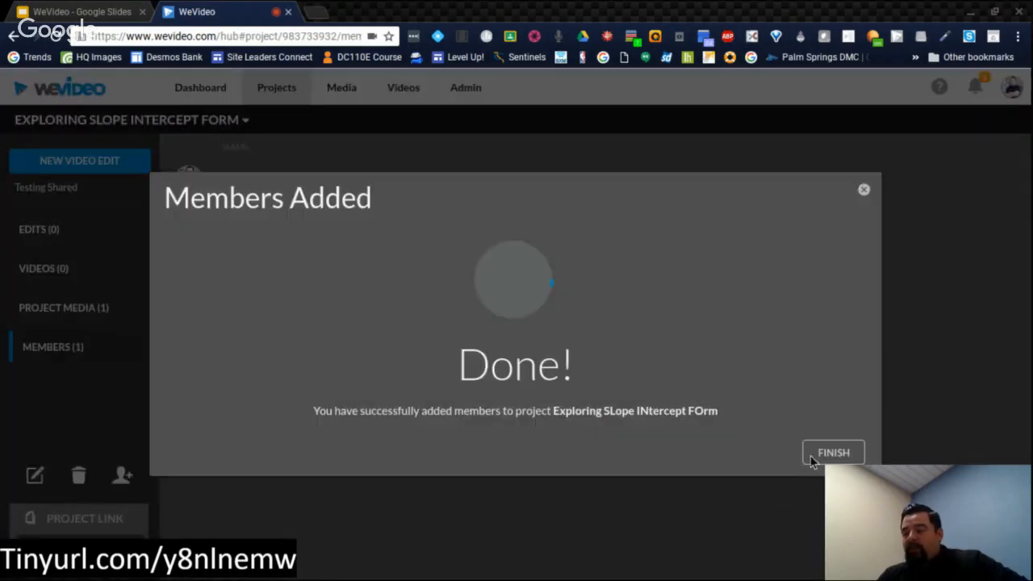
click(823, 452)
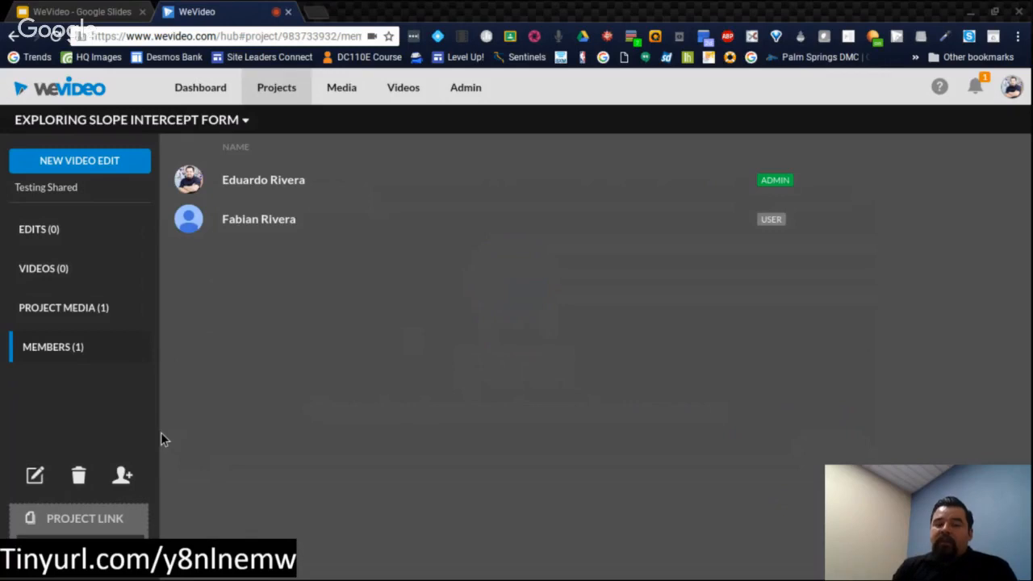
Step: Switch to the WeVideo presentation in Google Slides
mouse_move(162, 579)
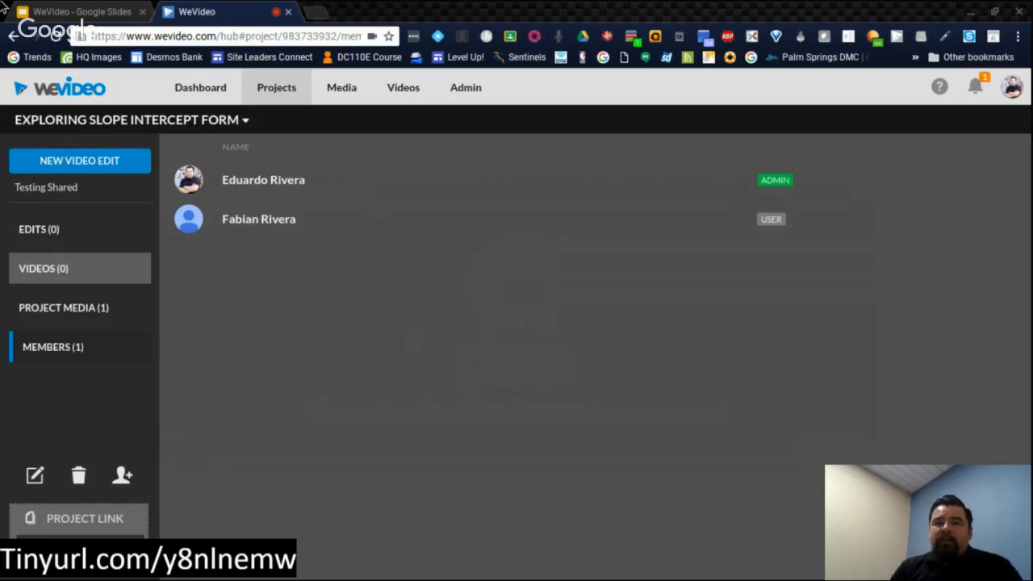
click(58, 16)
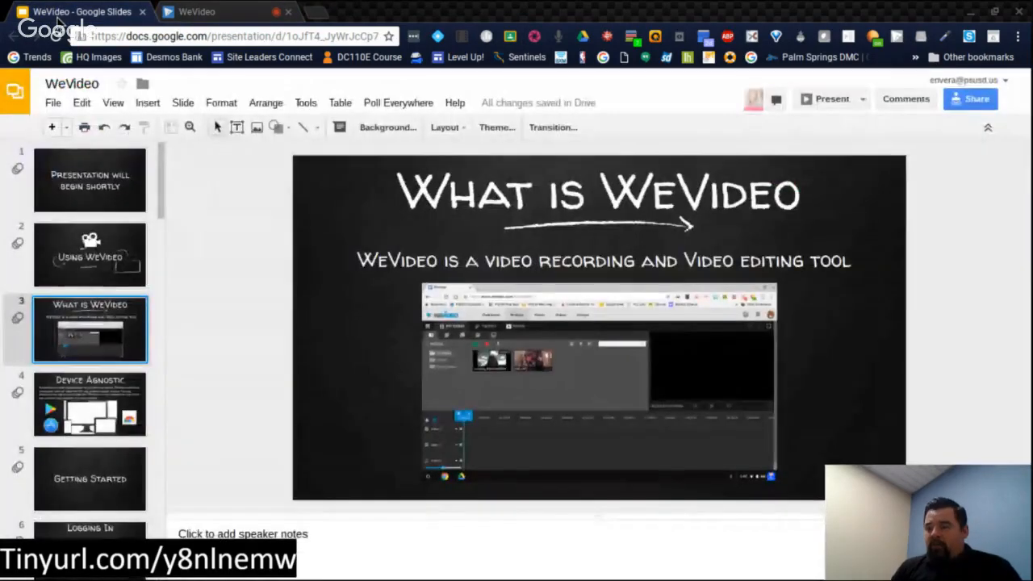